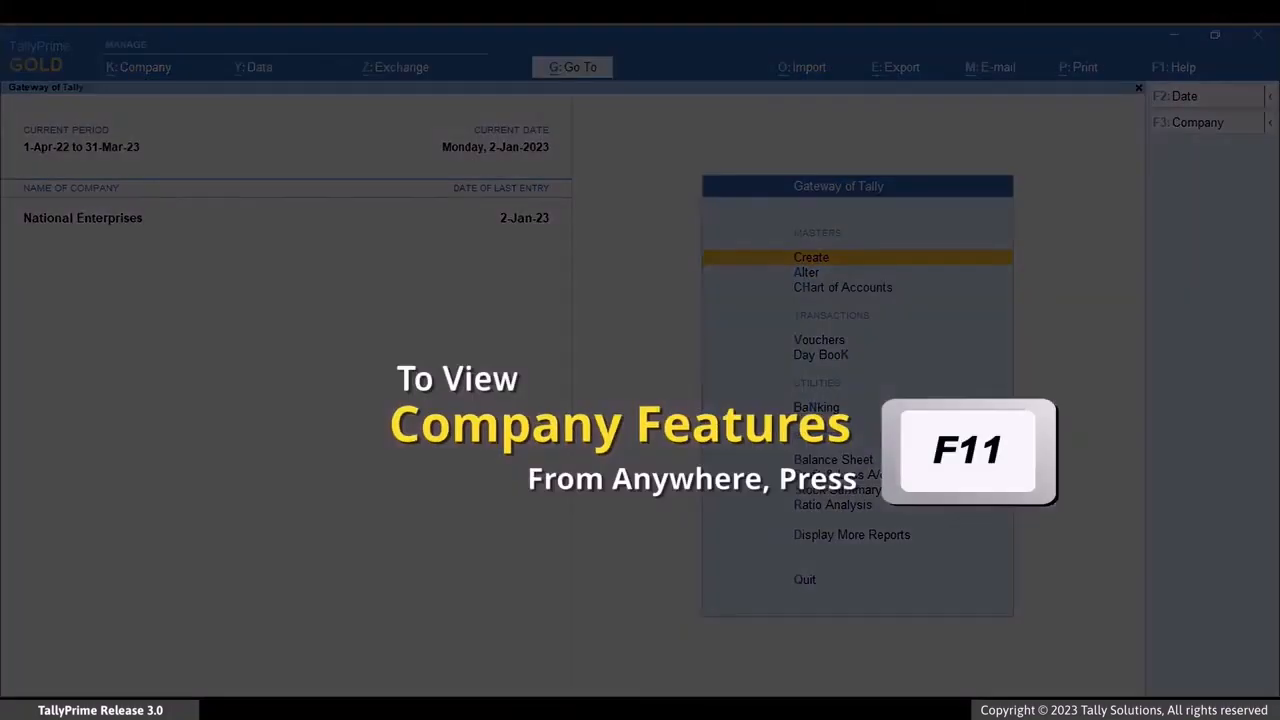
# In company features, set Show more features and Enable Payment Request for payment link/QR code to Yes.
pyautogui.press('F11')
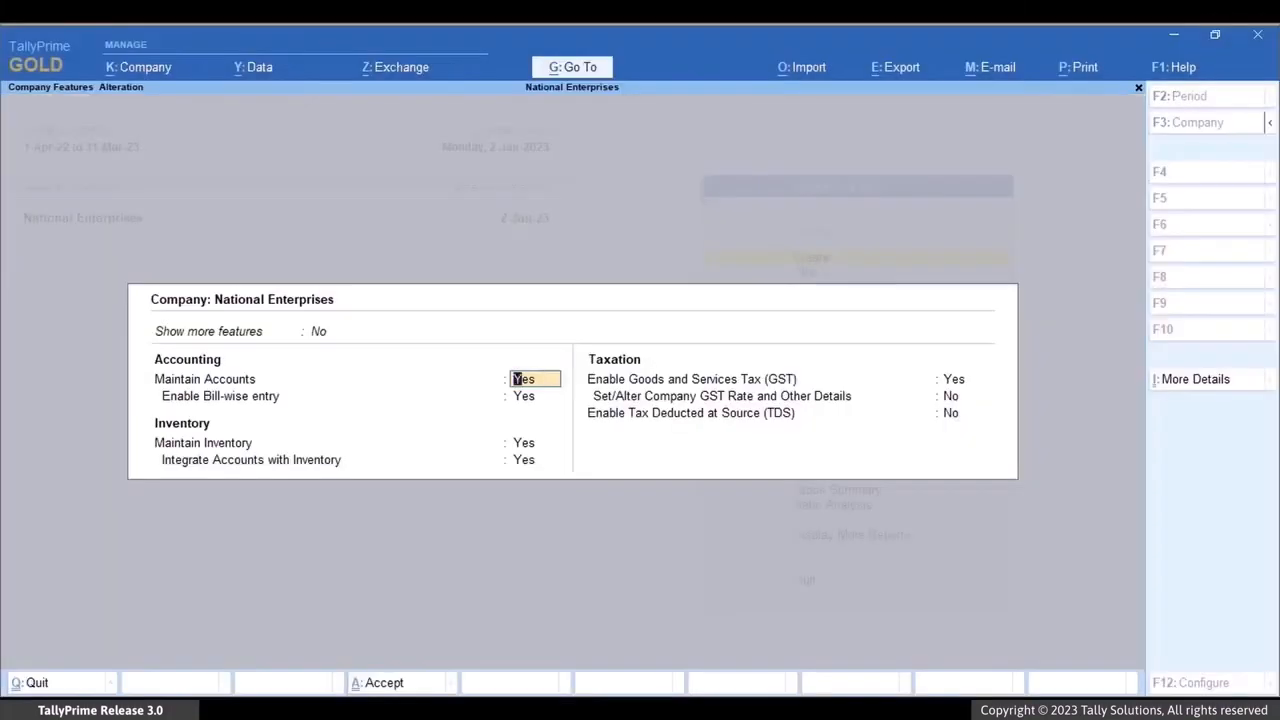
pyautogui.press('Up')
pyautogui.press('Down')
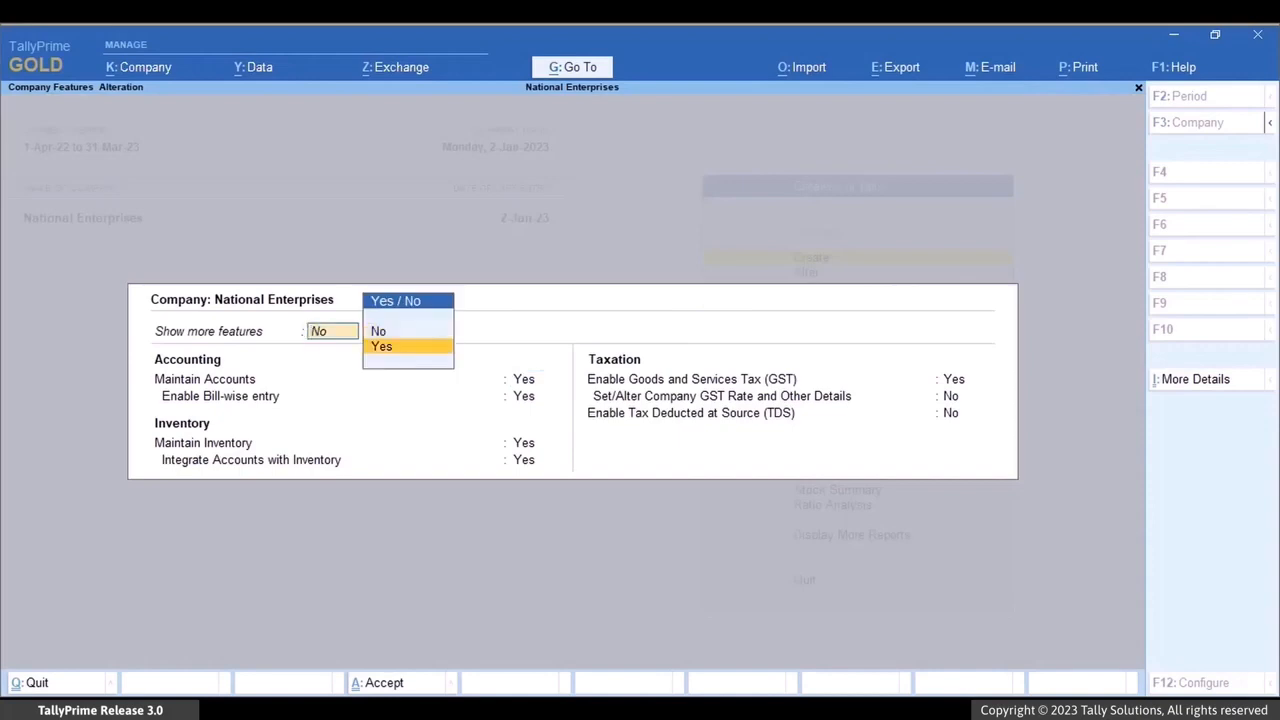
pyautogui.press('Return')
pyautogui.press('Return')
pyautogui.press('Return')
pyautogui.press('Return')
pyautogui.press('Return')
pyautogui.press('Return')
pyautogui.press('Return')
pyautogui.press('Return')
pyautogui.press('Return')
pyautogui.press('Return')
pyautogui.press('Return')
pyautogui.press('Return')
pyautogui.press('Return')
pyautogui.press('Return')
pyautogui.press('Return')
pyautogui.press('Return')
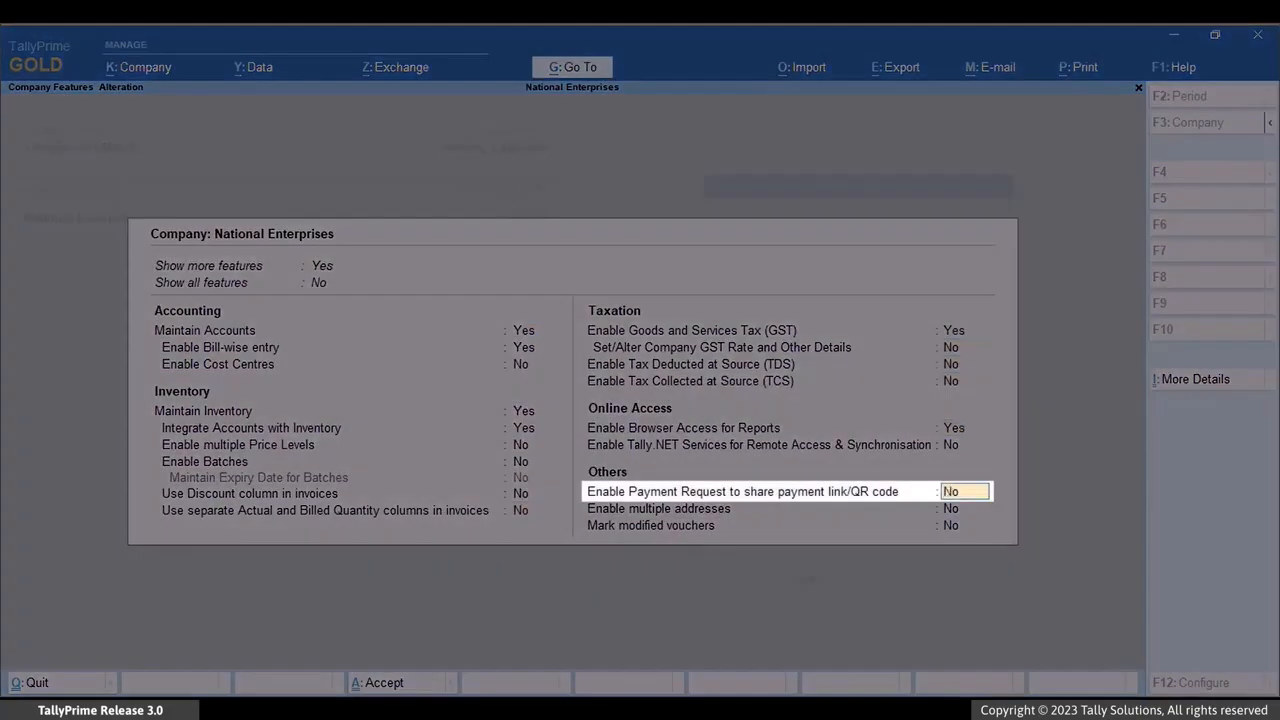
pyautogui.press('y')
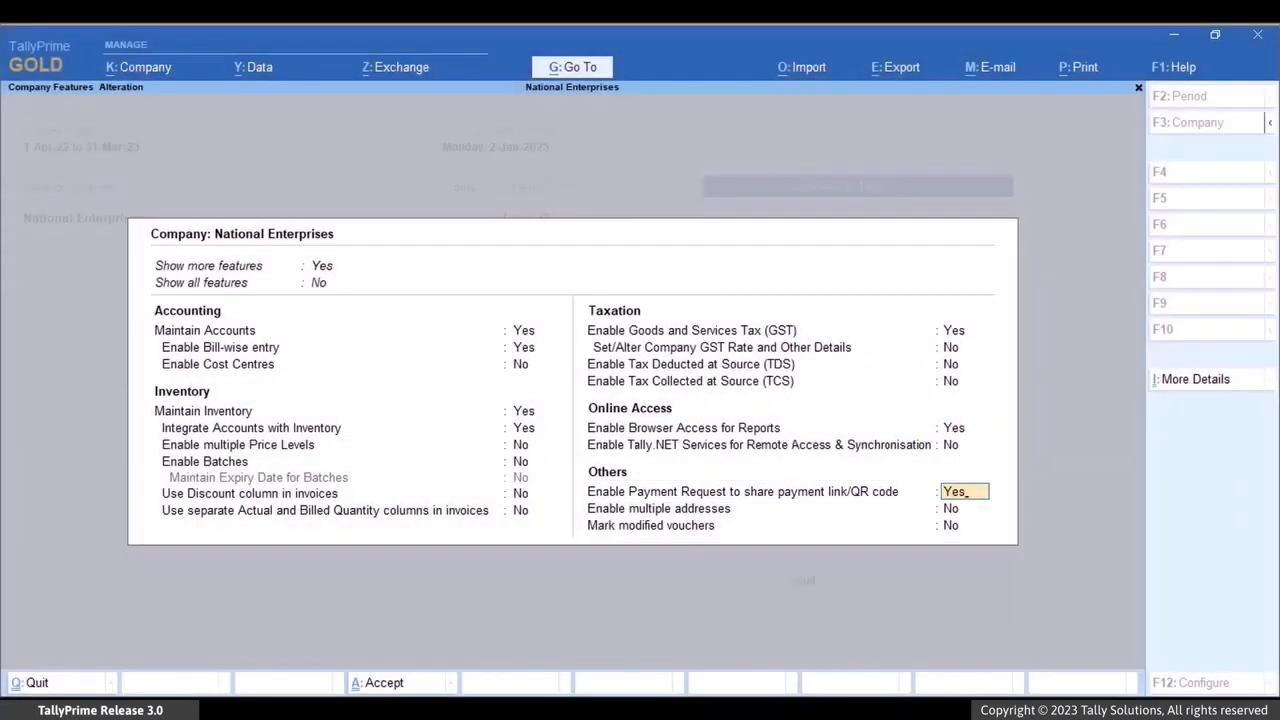
pyautogui.press('Return')
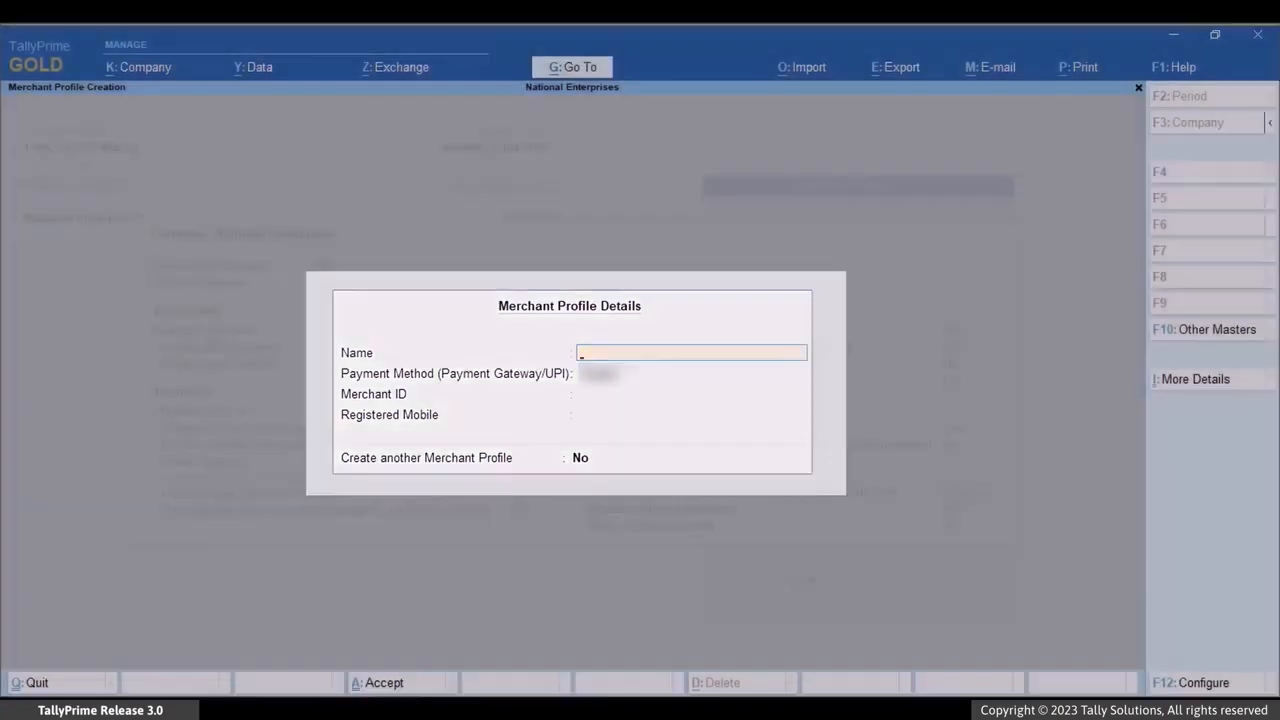
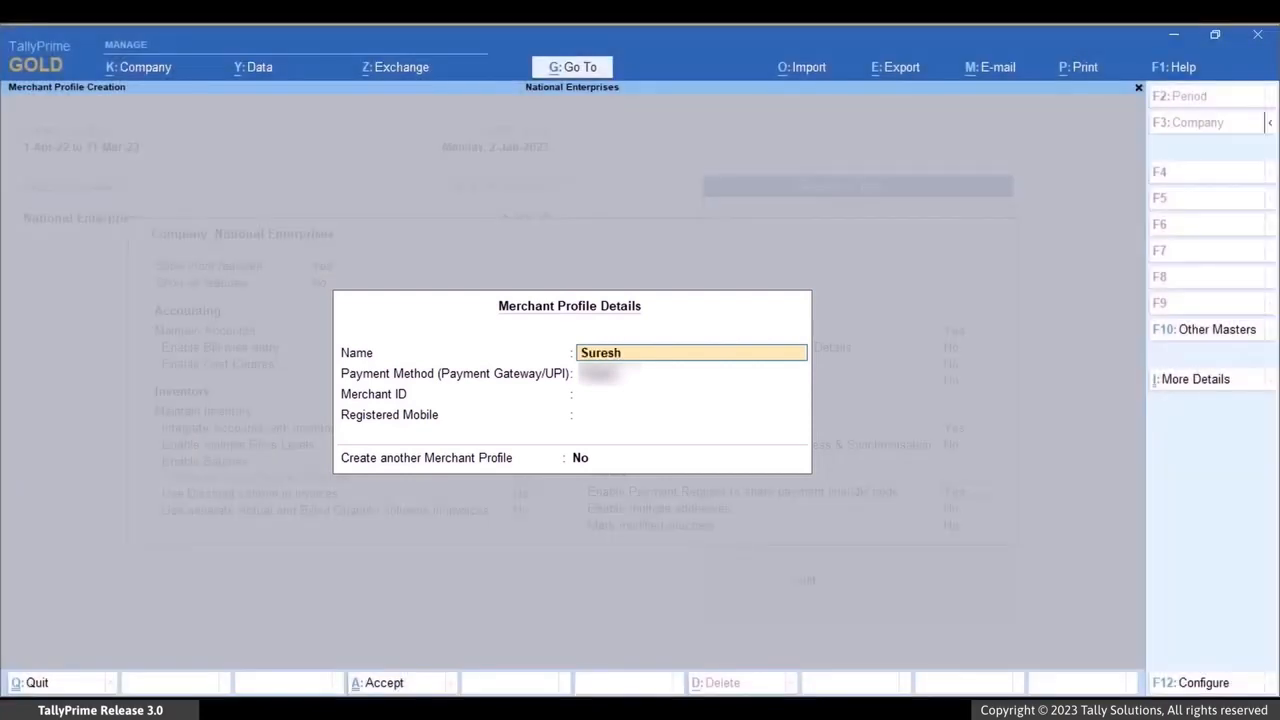
# Enter the merchant's name, choose RazorPay, and fill in the merchant ID and registered e-mail, without accepting yet.
pyautogui.press('Return')
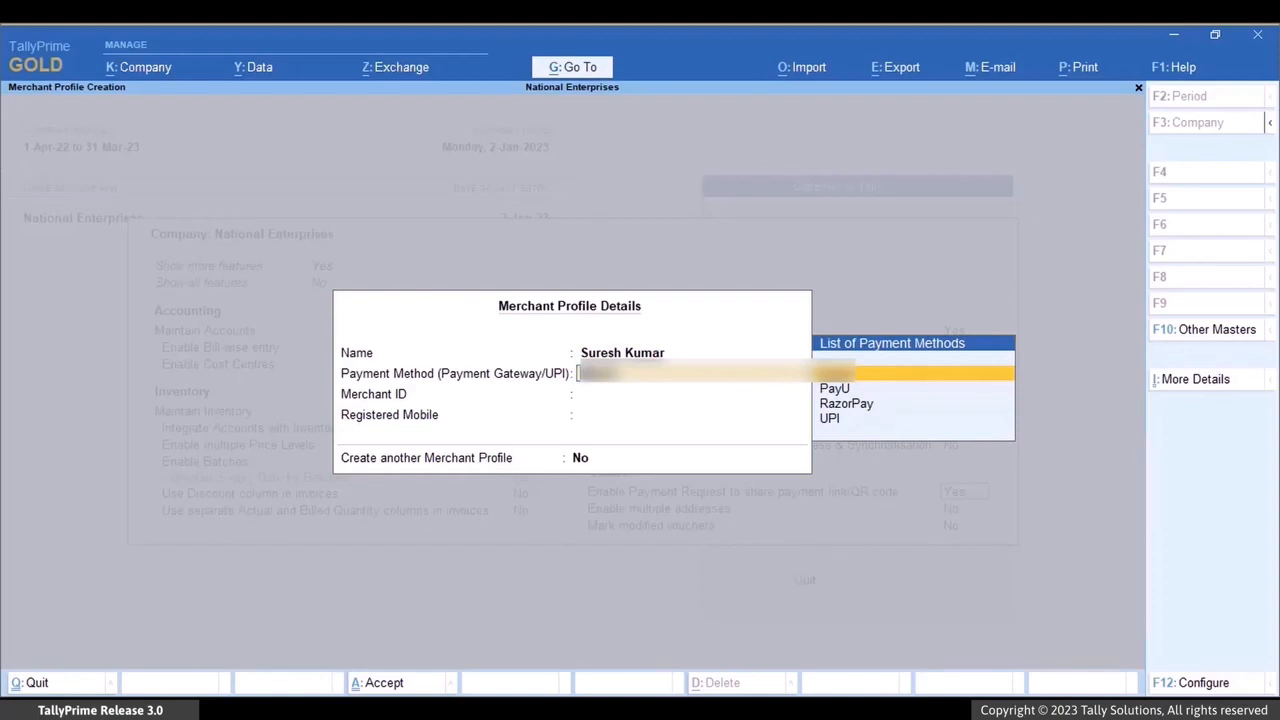
pyautogui.press('Down')
pyautogui.press('Down')
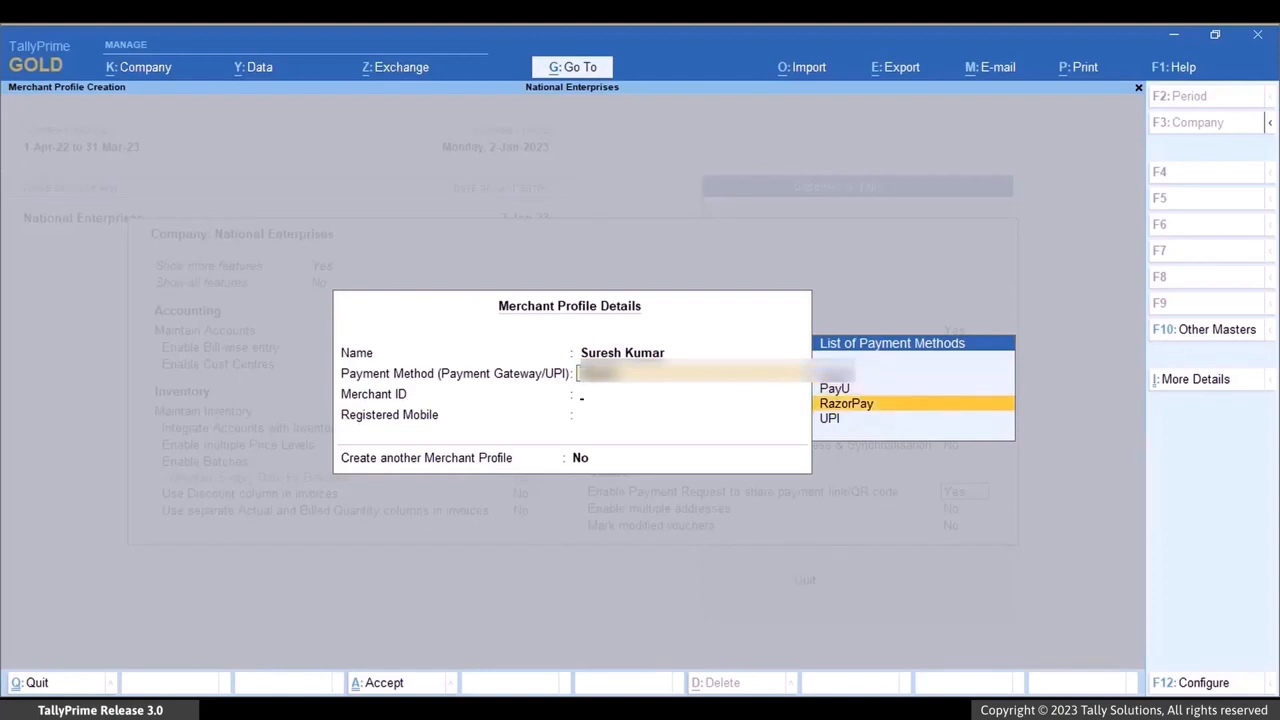
pyautogui.press('Return')
pyautogui.write('G8')
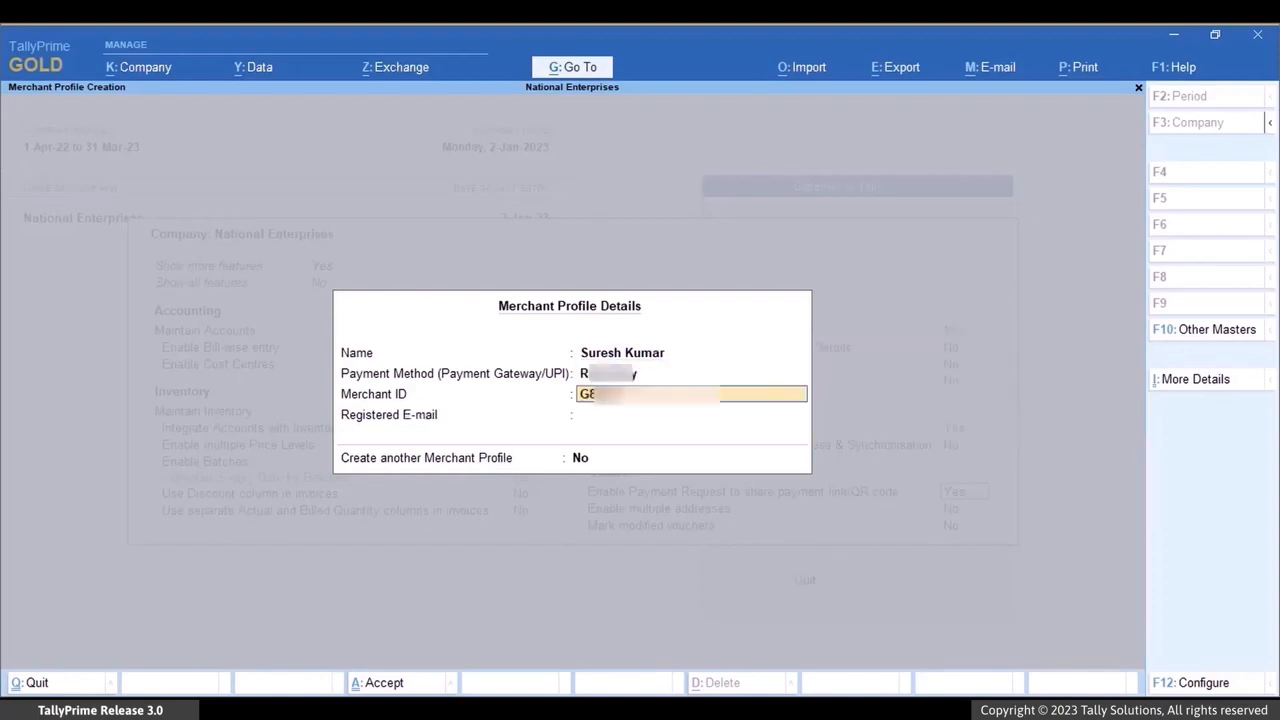
pyautogui.press('Return')
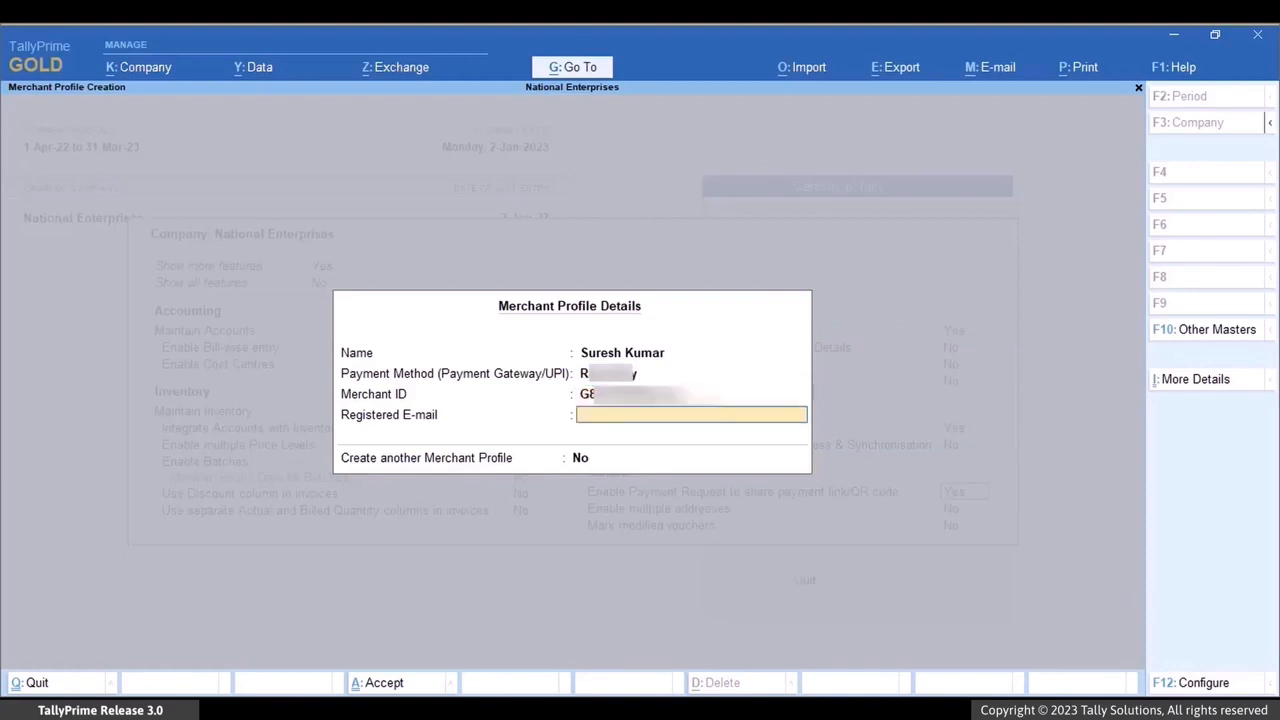
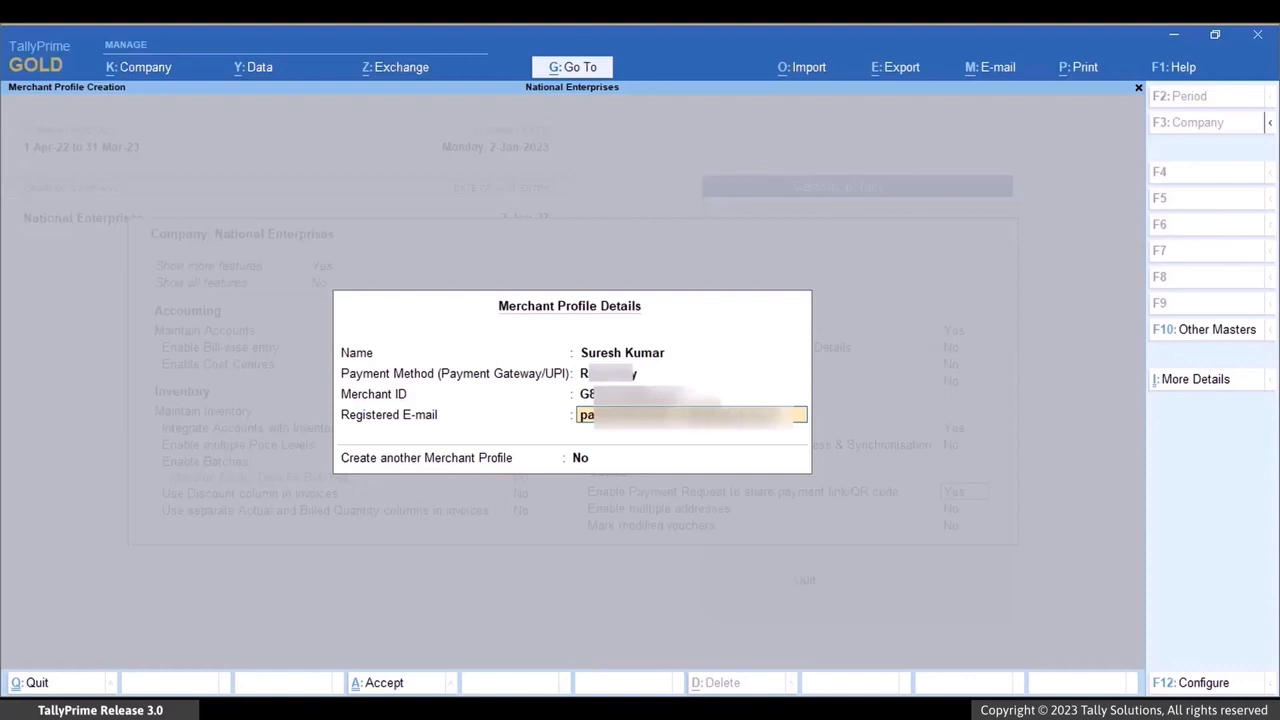
pyautogui.press('Return')
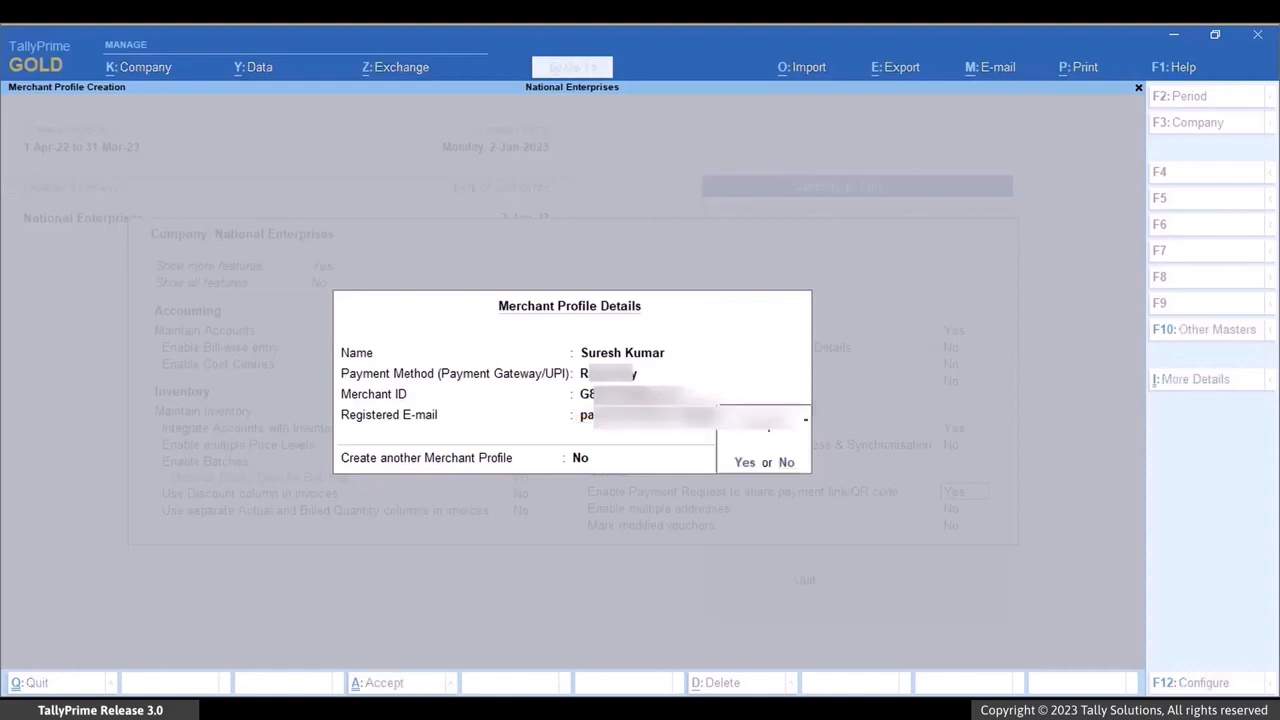
pyautogui.press('n')
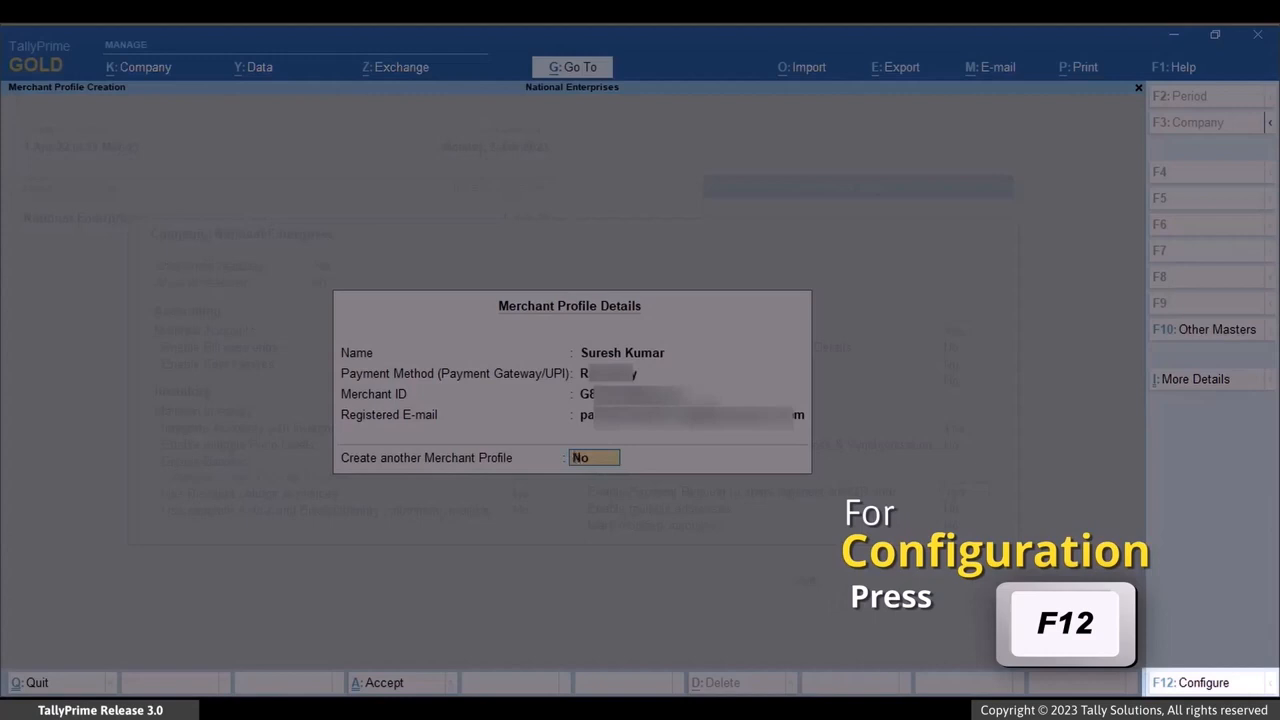
# In F12 Configure, turn on the options to save the payment link/QR code and set link expiry.
pyautogui.press('F12')
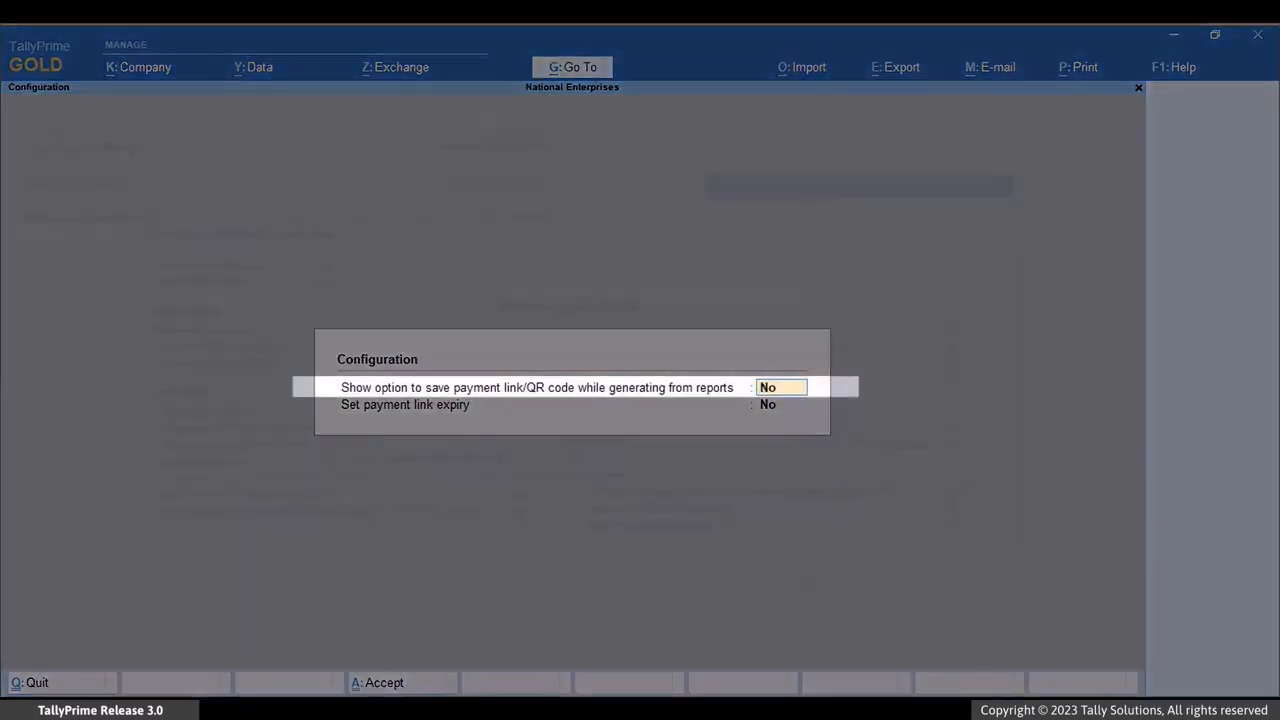
pyautogui.write('y')
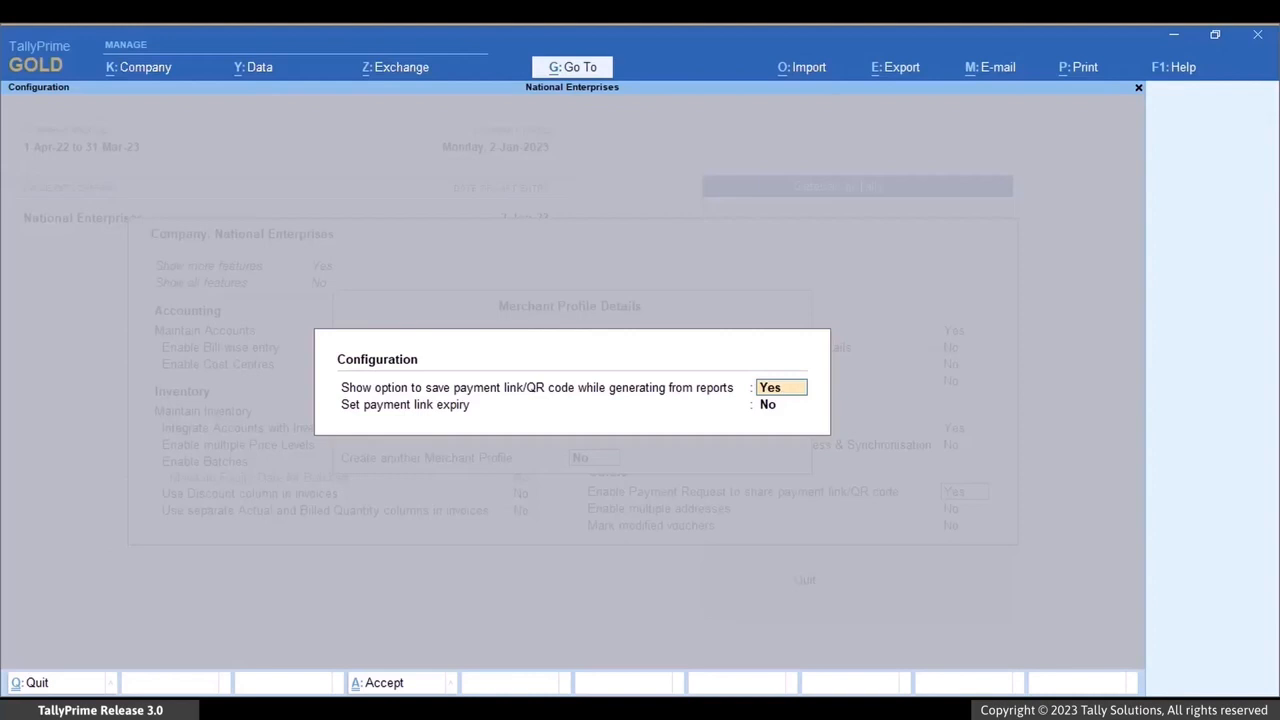
pyautogui.press('Return')
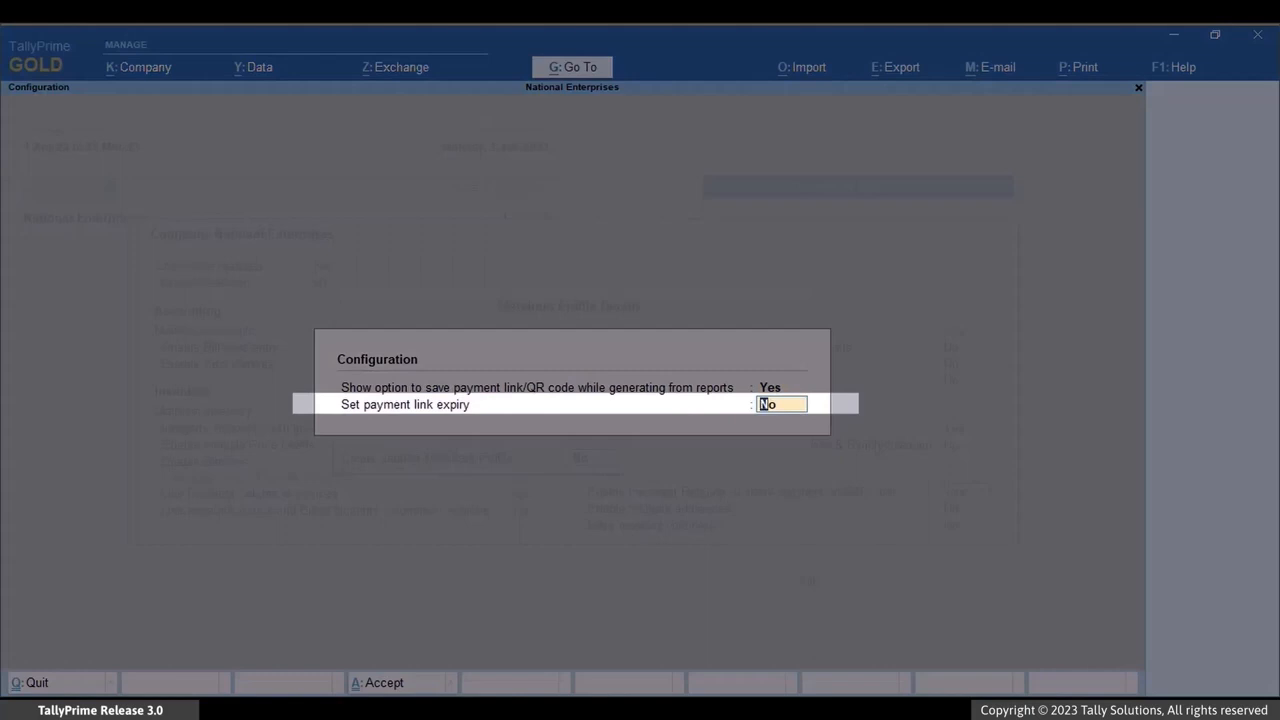
pyautogui.write('Yes')
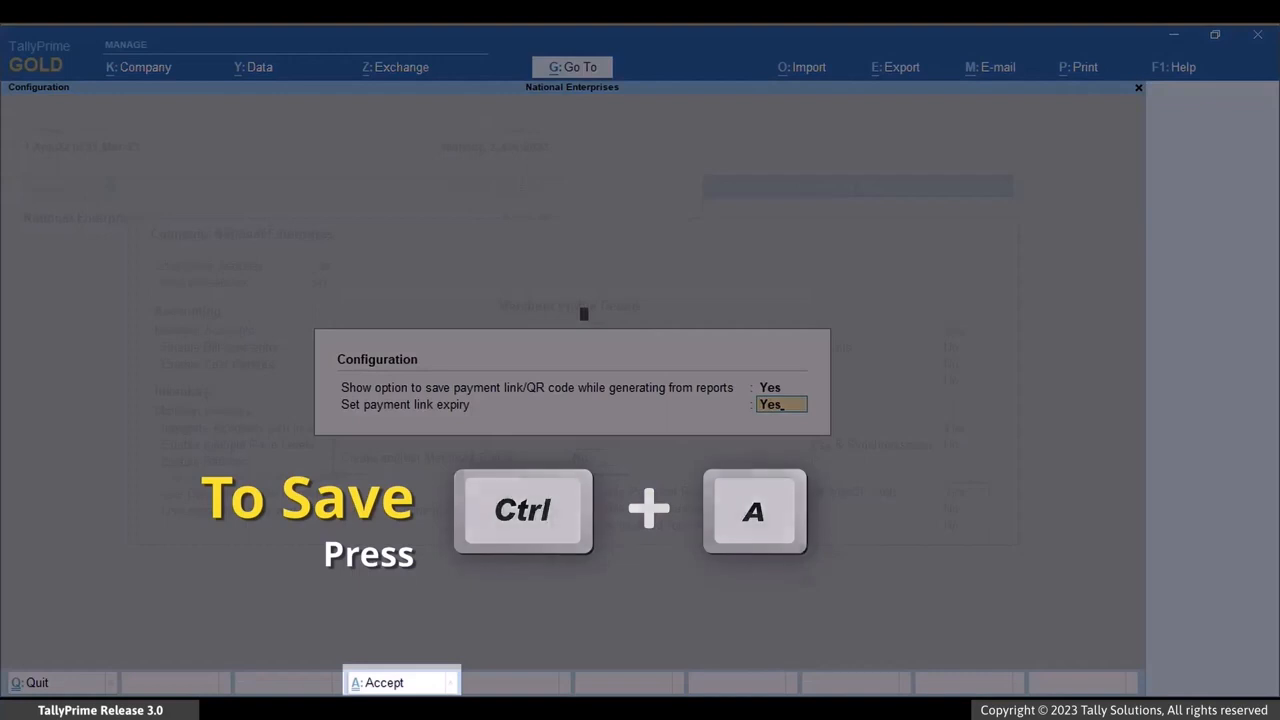
pyautogui.hotkey('ctrl', 'a')
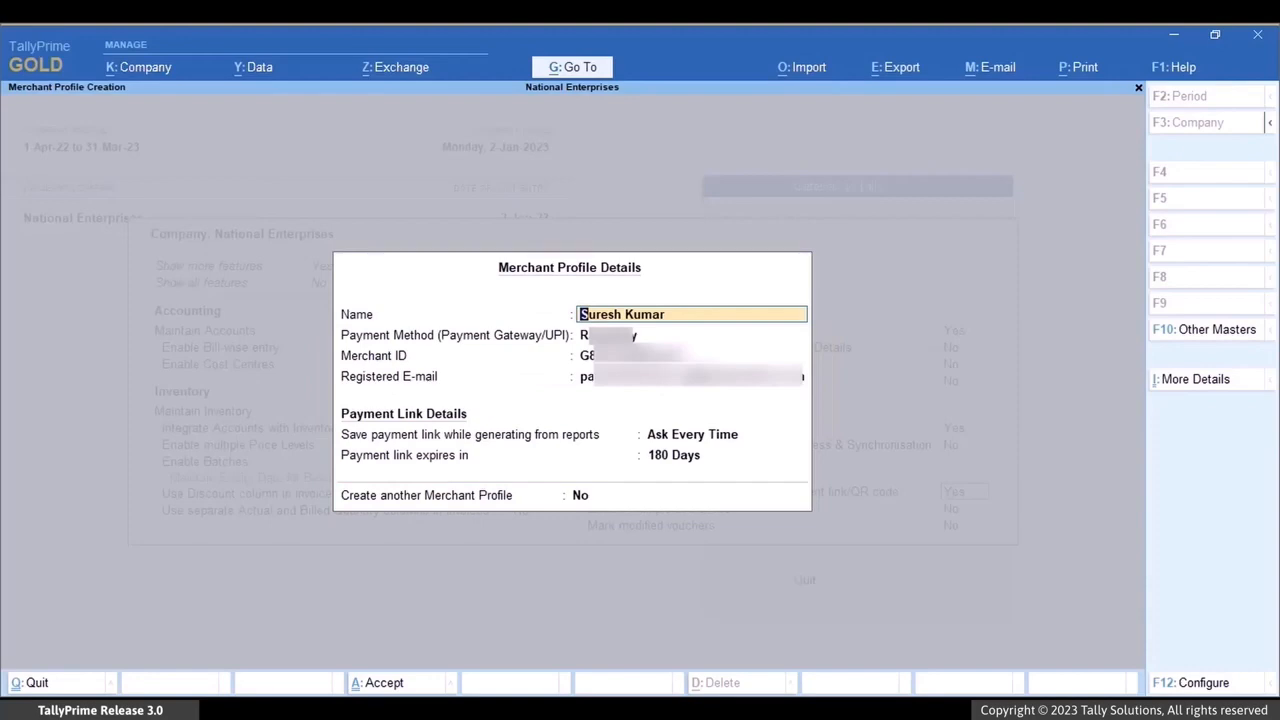
# Keep Ask Every Time for saving links, change the link expiry to 30 Days, and save the profile.
pyautogui.press('Return')
pyautogui.press('Return')
pyautogui.press('Return')
pyautogui.press('Return')
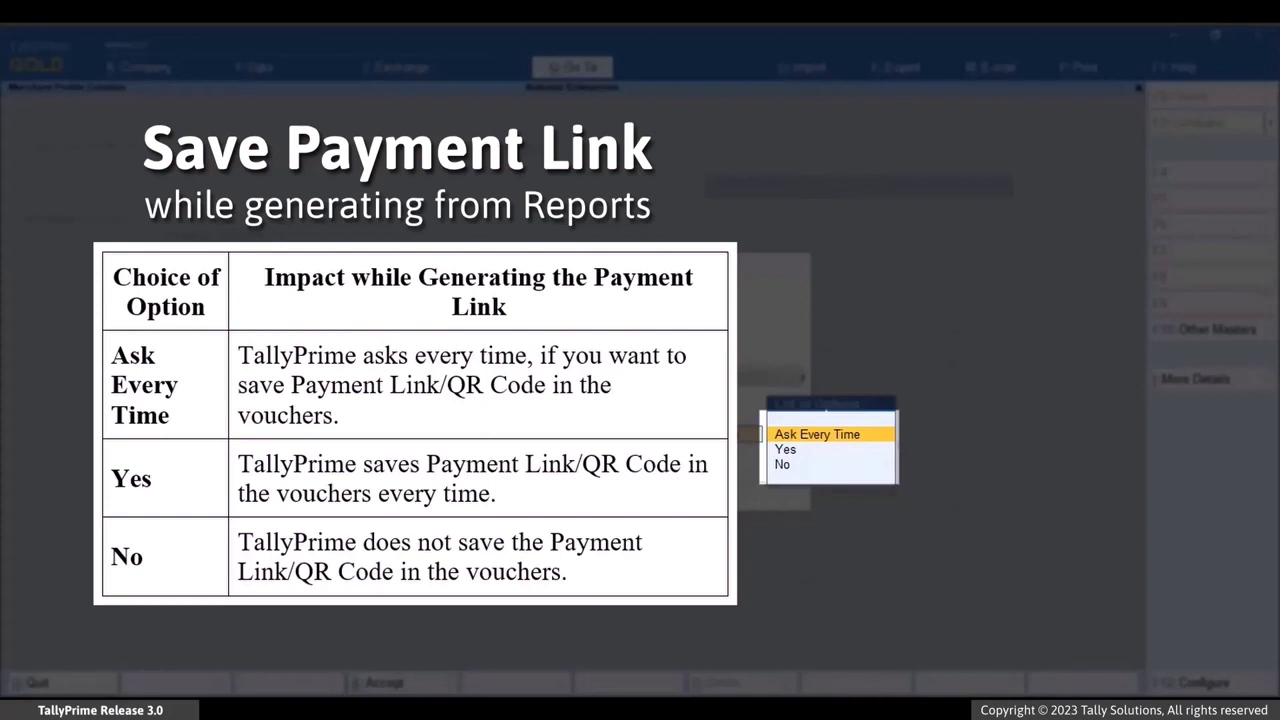
pyautogui.press('Down')
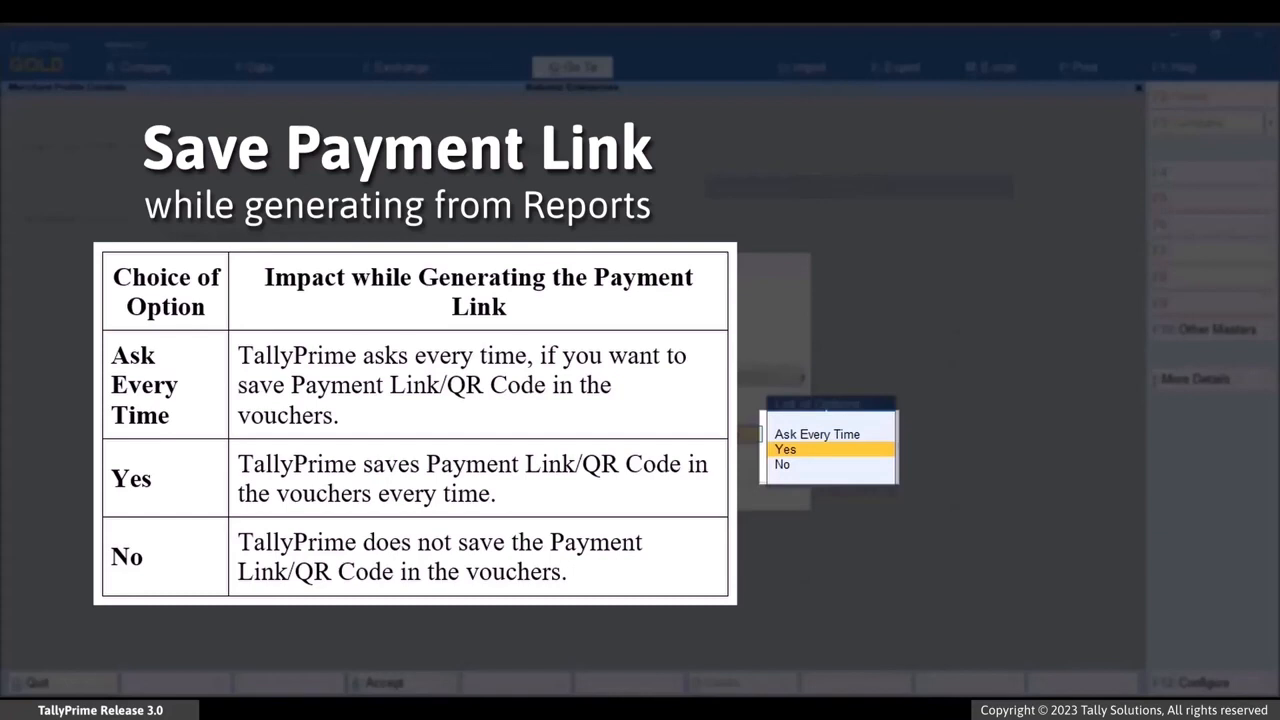
pyautogui.press('Down')
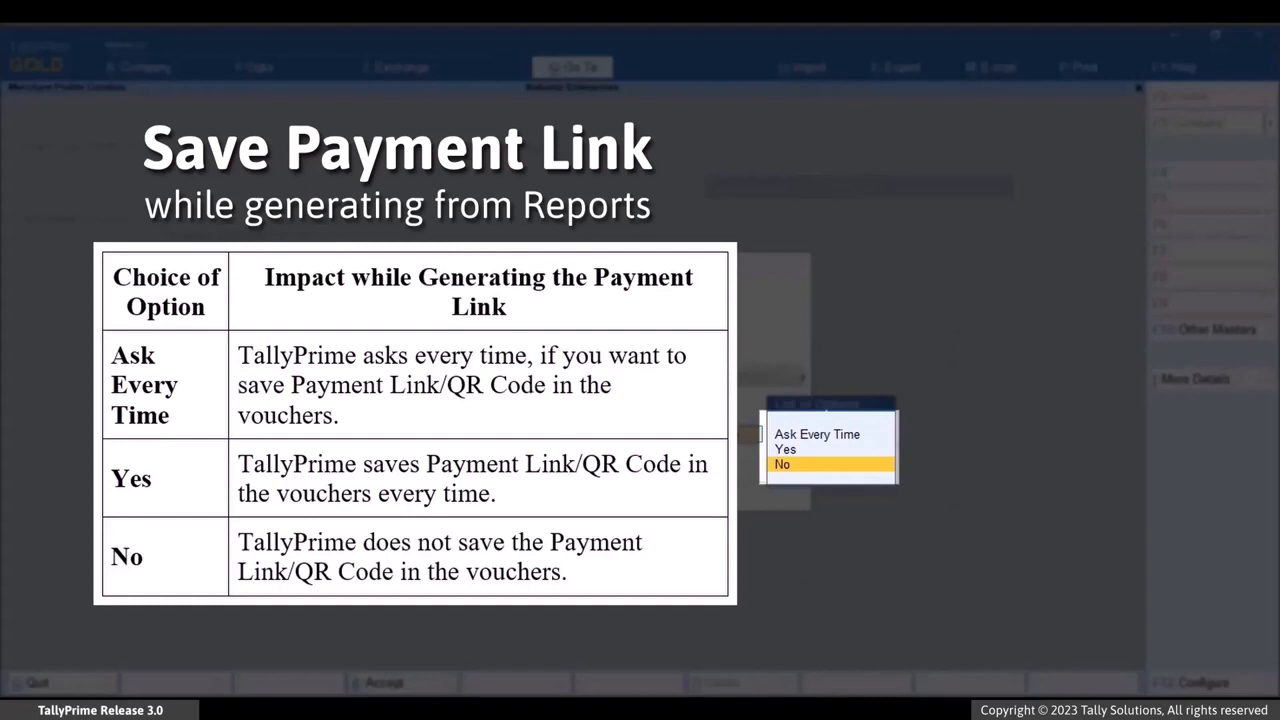
pyautogui.press('Up')
pyautogui.press('Up')
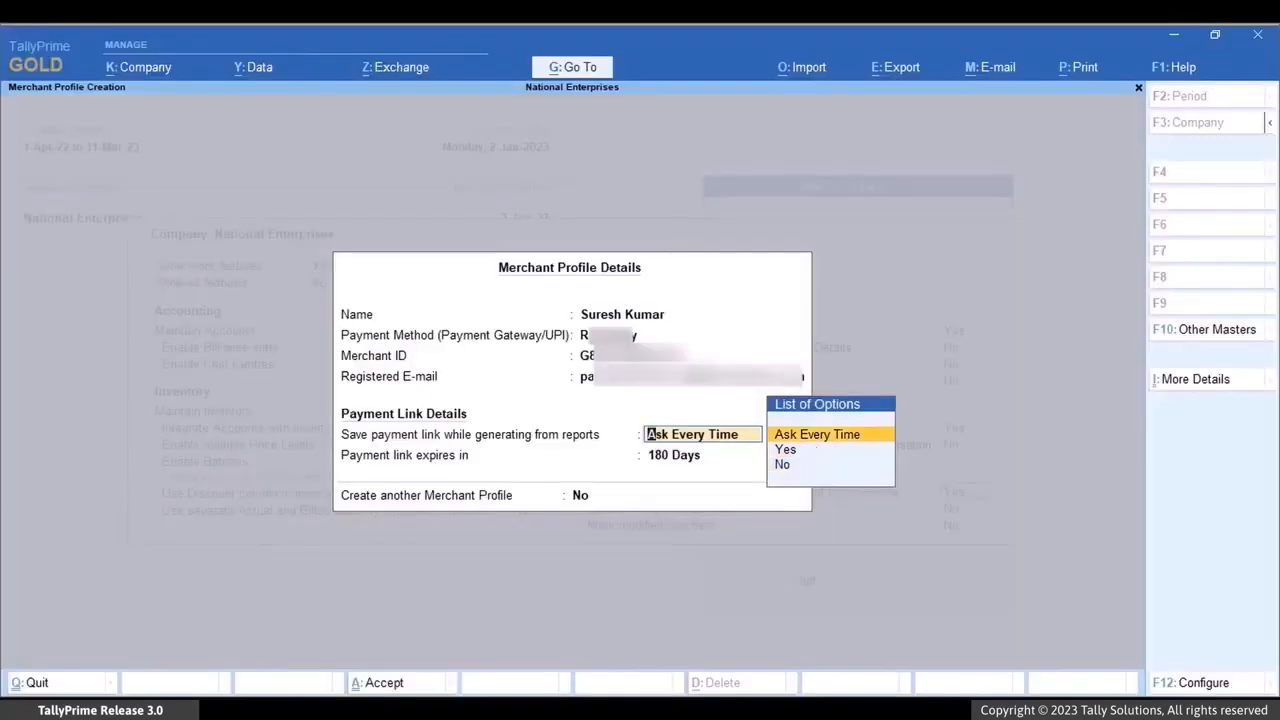
pyautogui.press('Return')
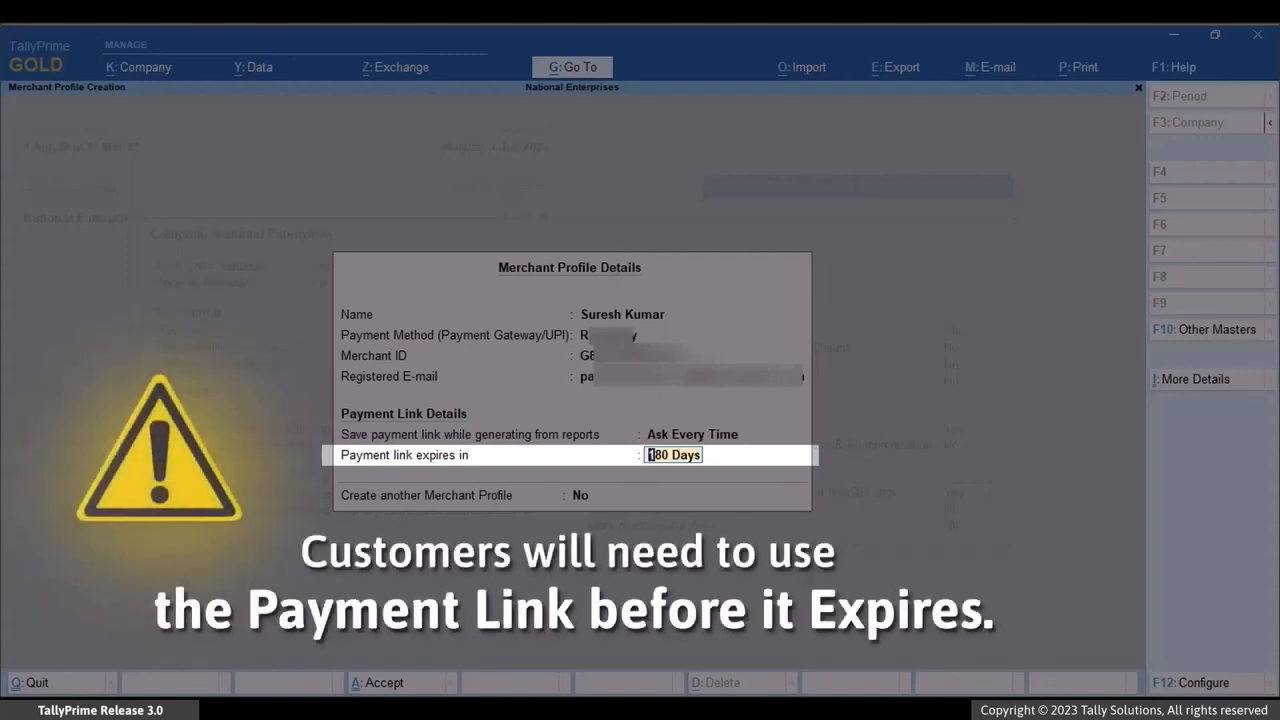
pyautogui.write('30')
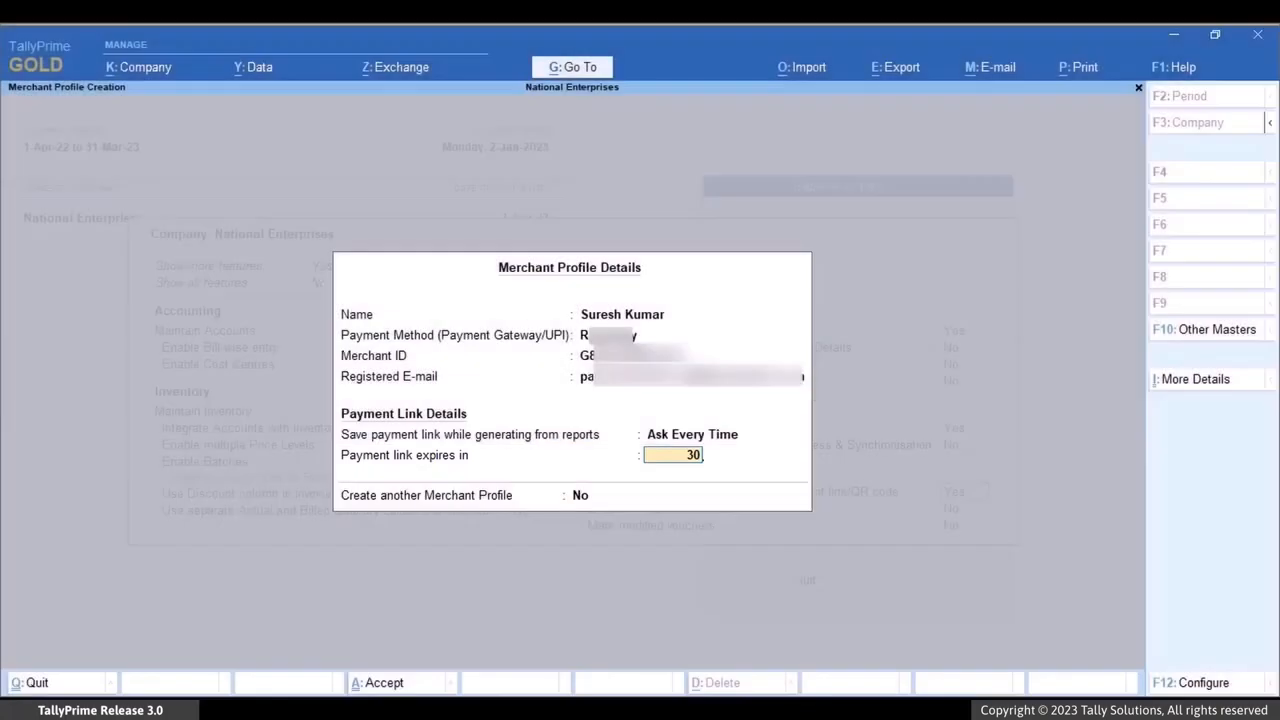
pyautogui.hotkey('ctrl', 'a')
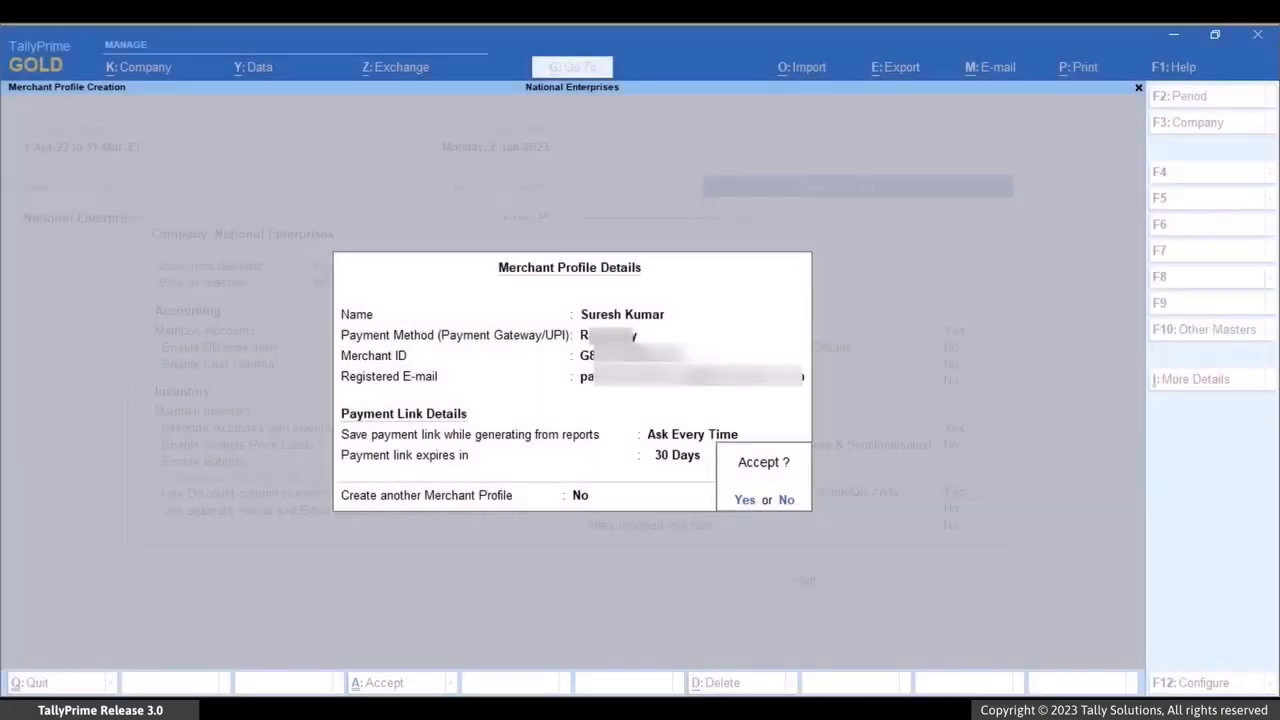
pyautogui.press('Return')
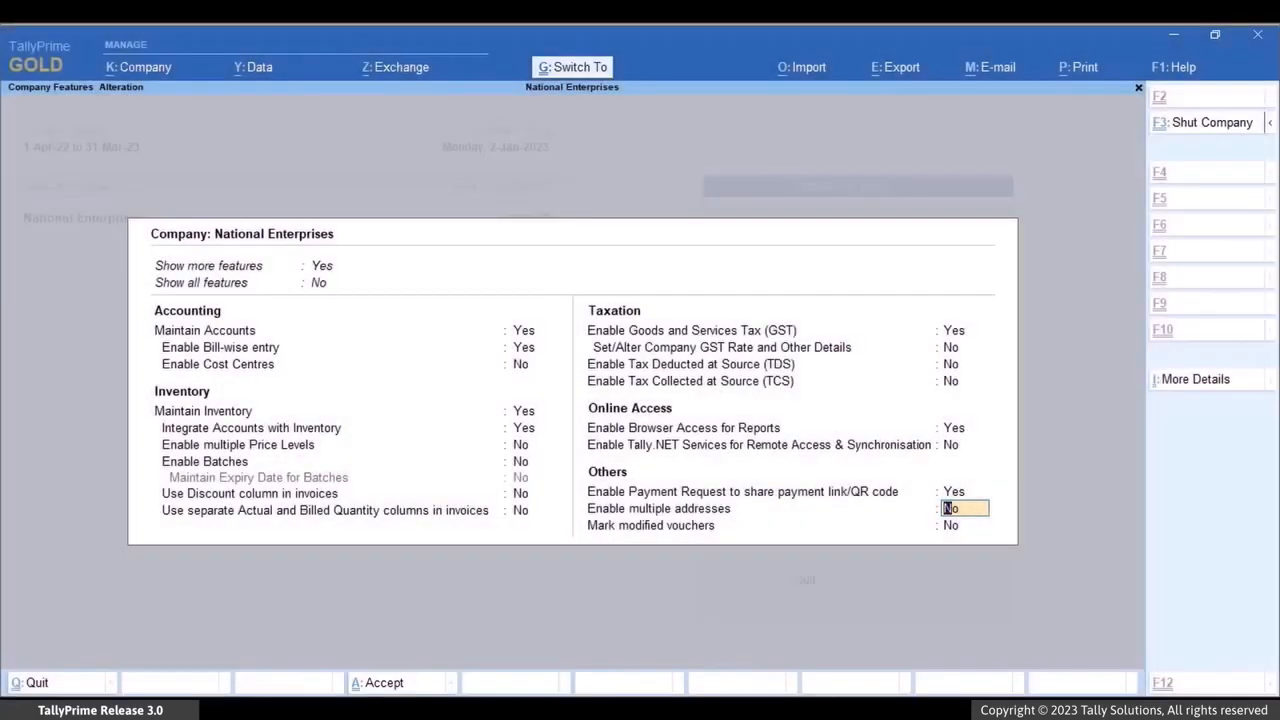
# Accept the Company Features screen with Payment Request enabled, returning to the Gateway of Tally.
pyautogui.hotkey('ctrl', 'a')
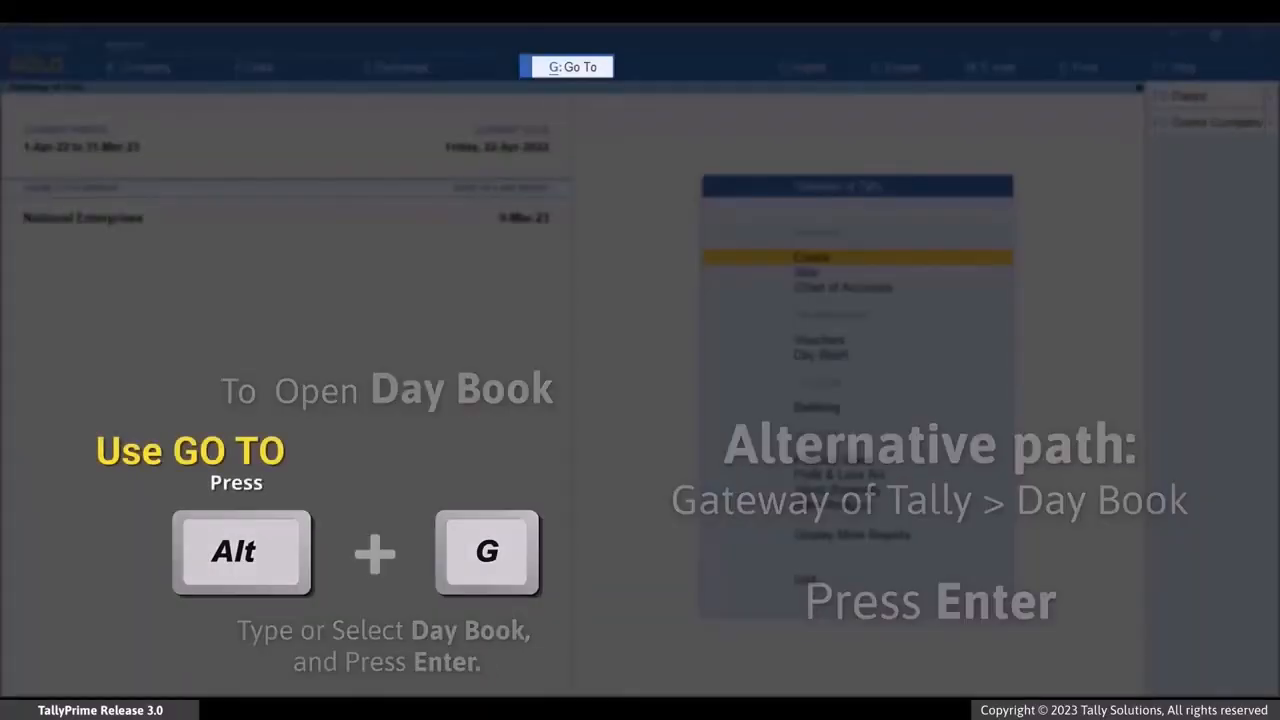
# Open Sales voucher No. 3 (22-Apr-22, 11,800.00) from the Day Book for alteration.
pyautogui.hotkey('alt', 'g')
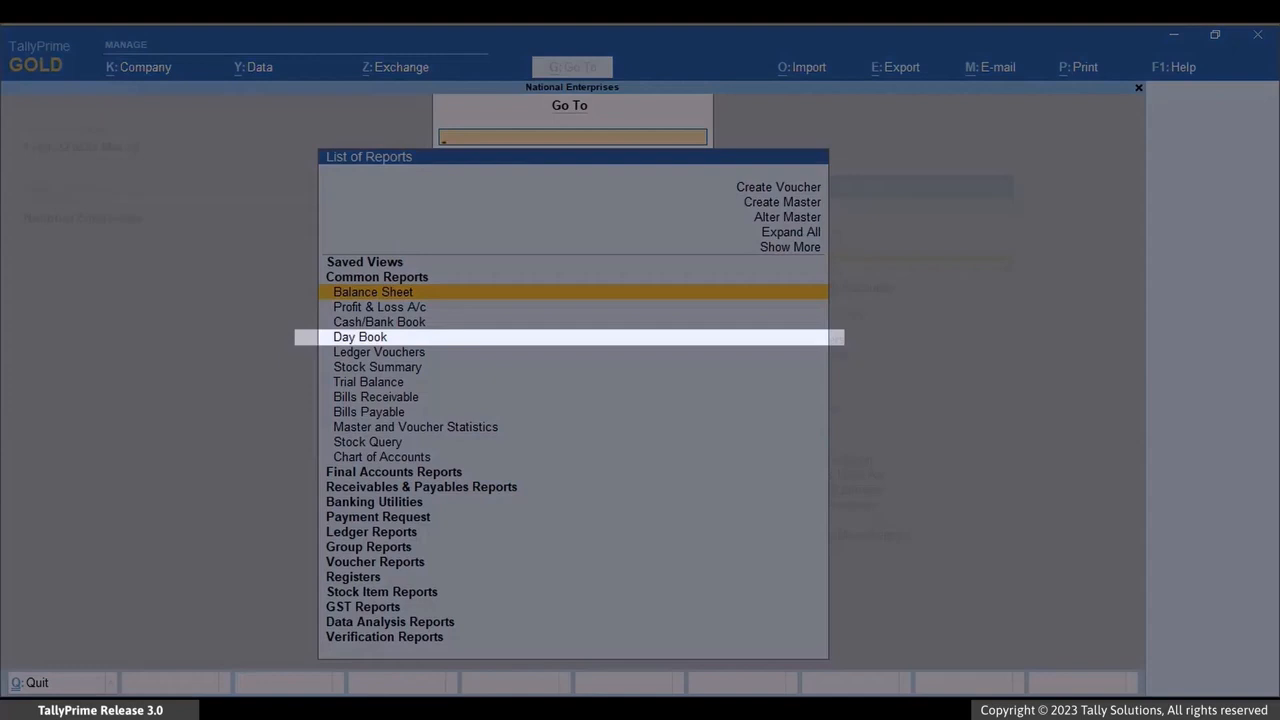
pyautogui.press('Down')
pyautogui.press('Down')
pyautogui.press('Down')
pyautogui.press('Return')
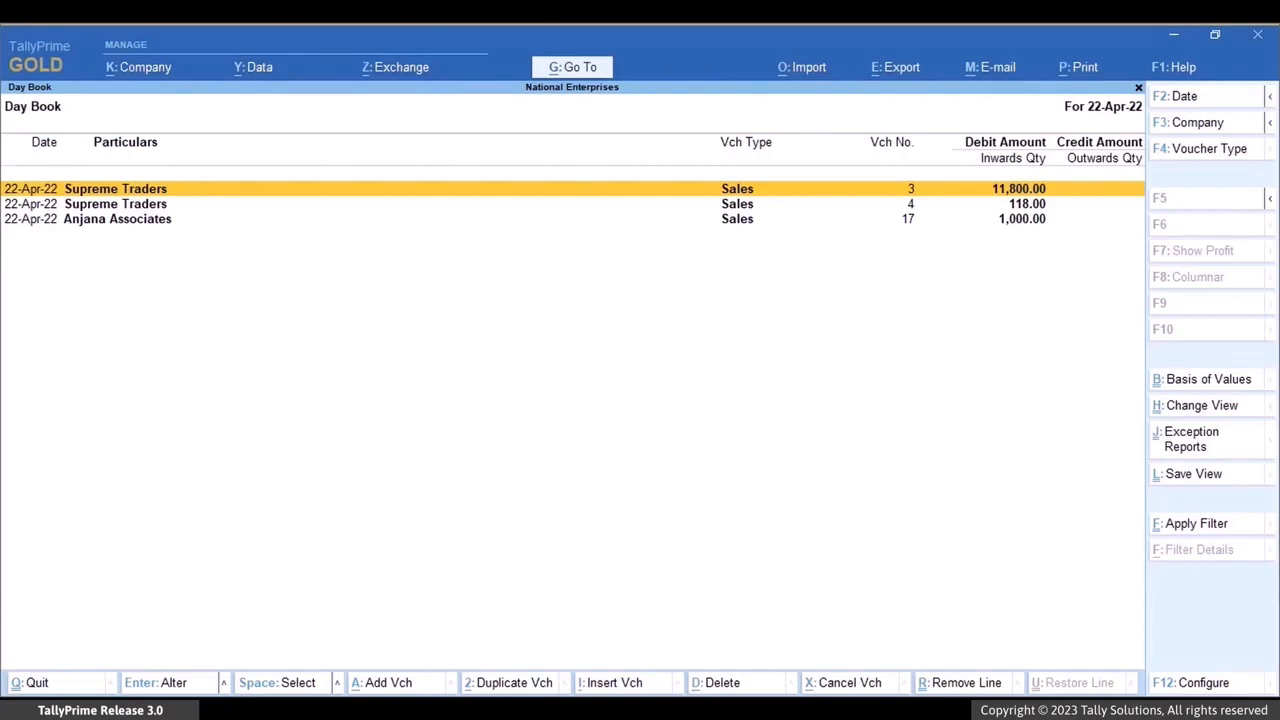
pyautogui.press('Return')
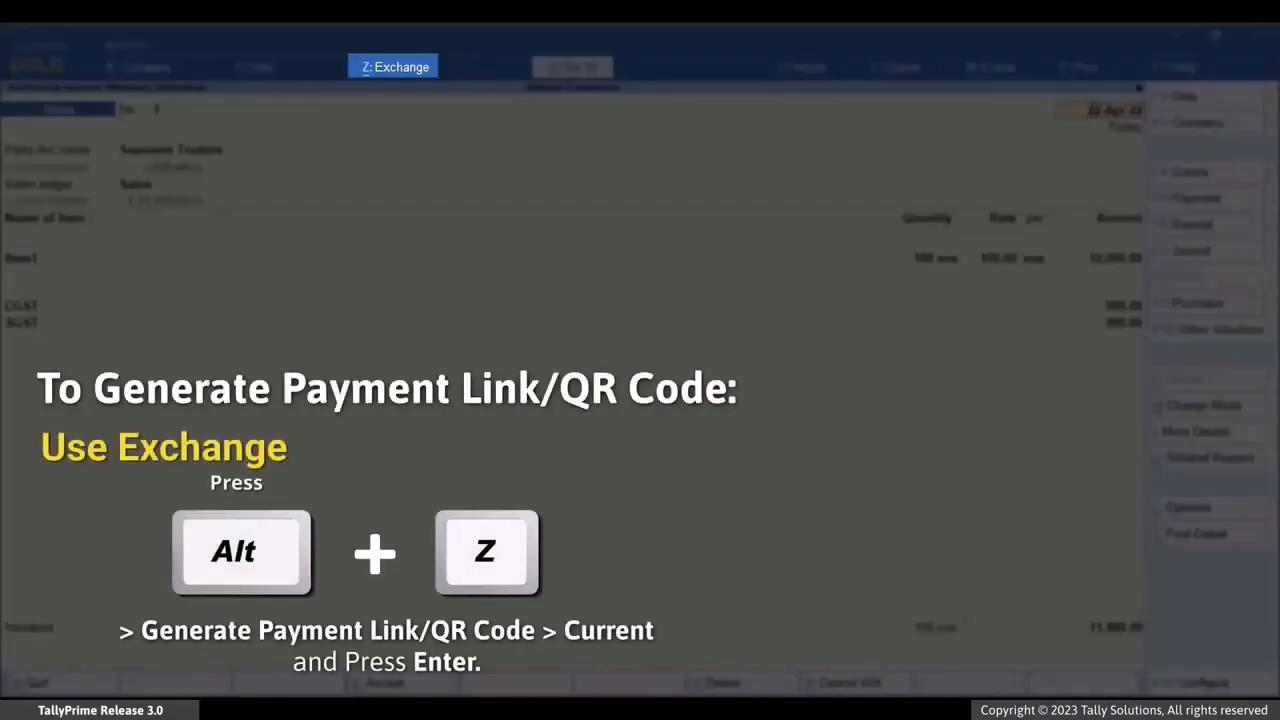
# From the Exchange menu, choose Generate Payment Link/QR Code for the current voucher.
pyautogui.hotkey('alt', 'z')
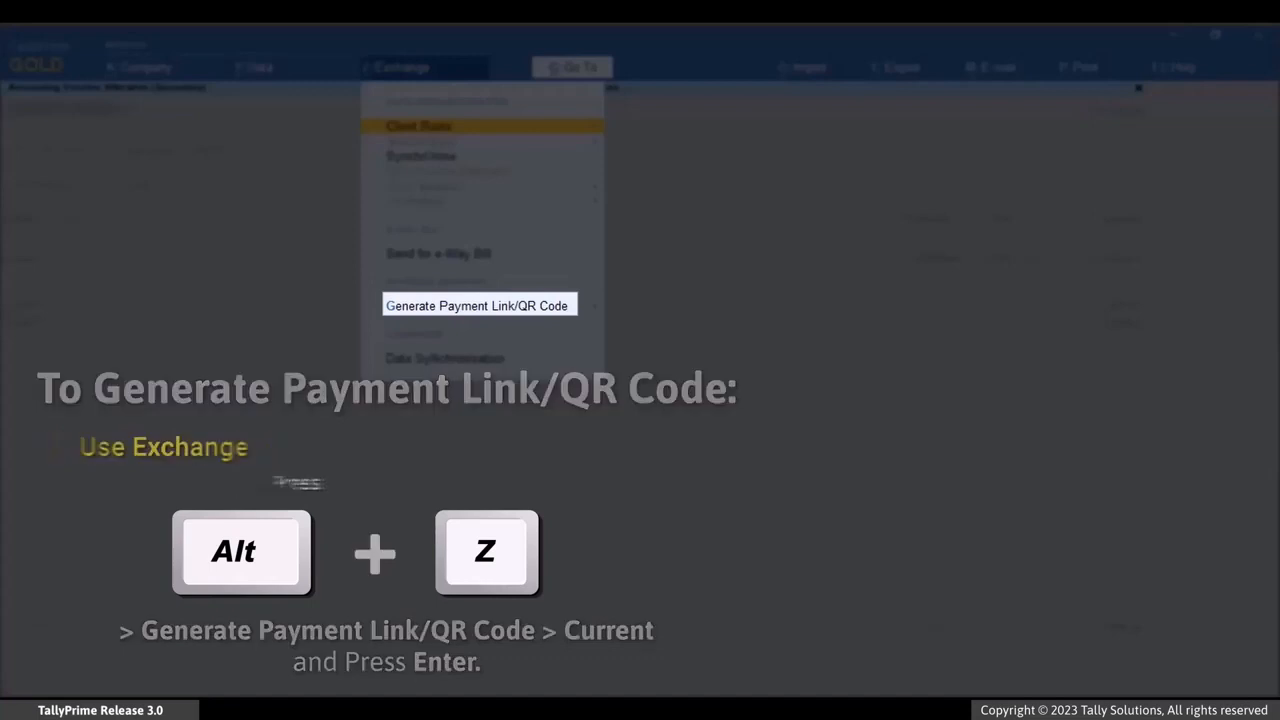
pyautogui.press('Down')
pyautogui.press('Down')
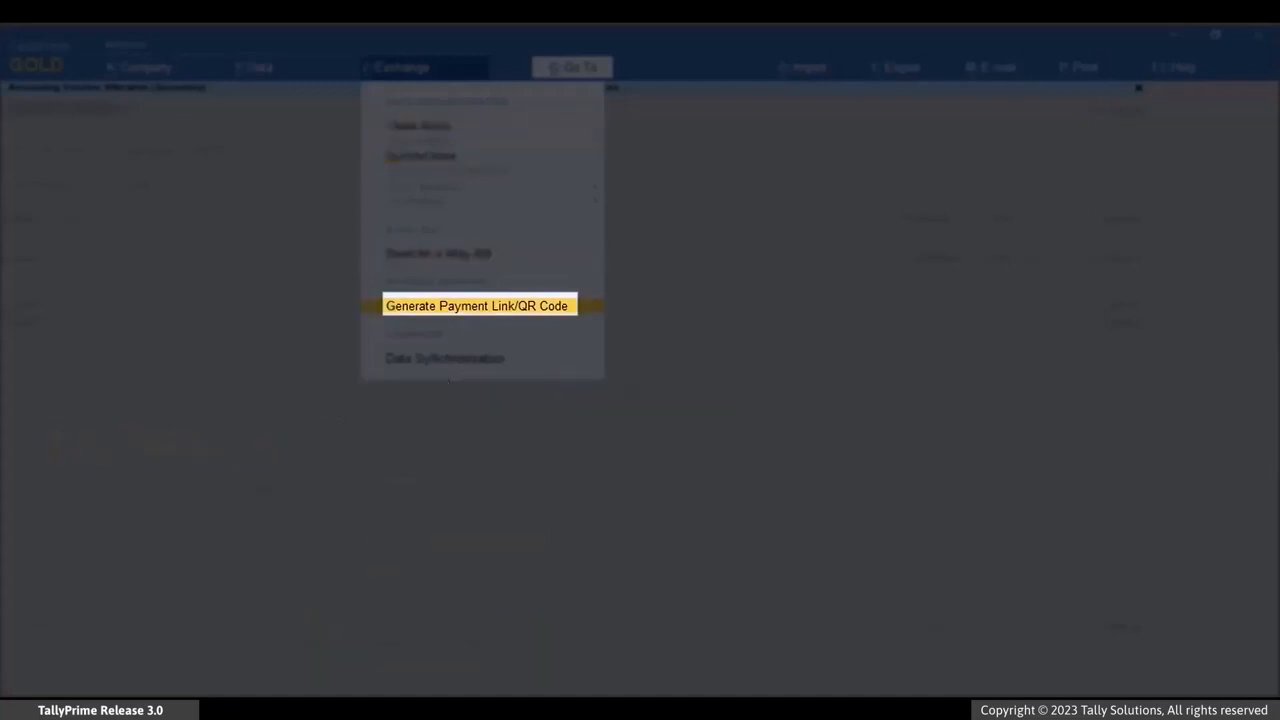
pyautogui.press('Return')
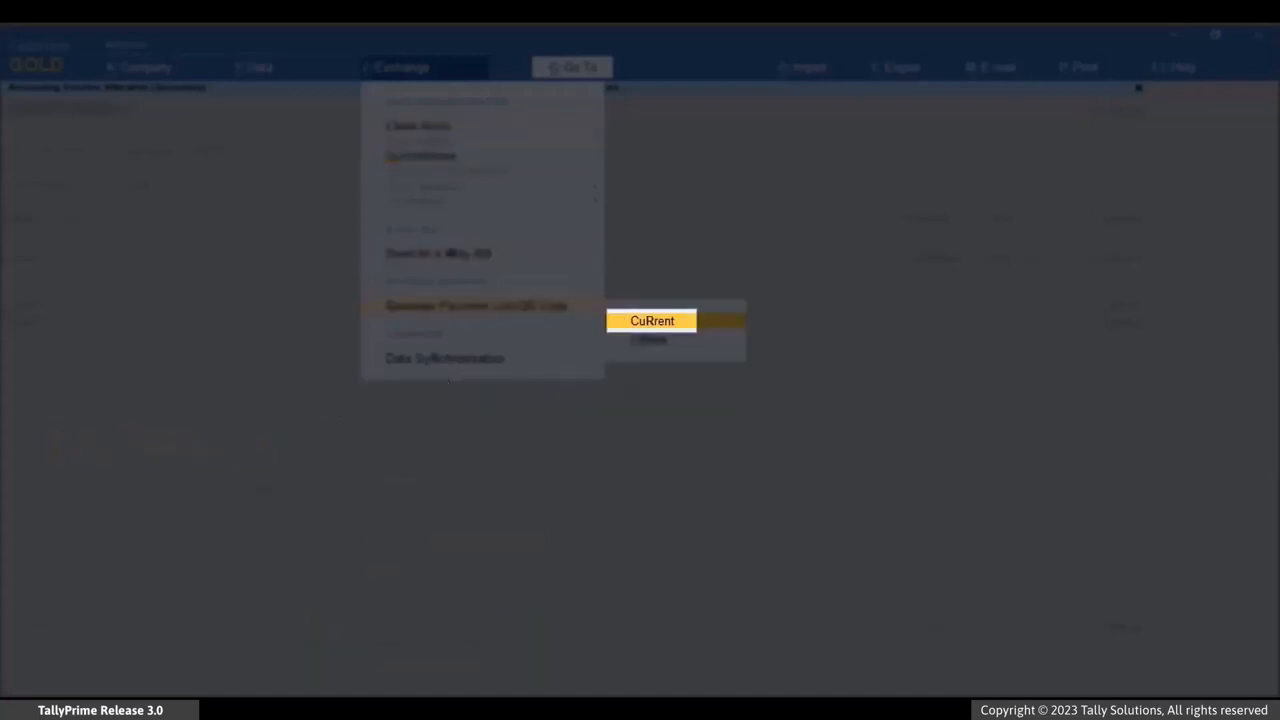
pyautogui.press('Return')
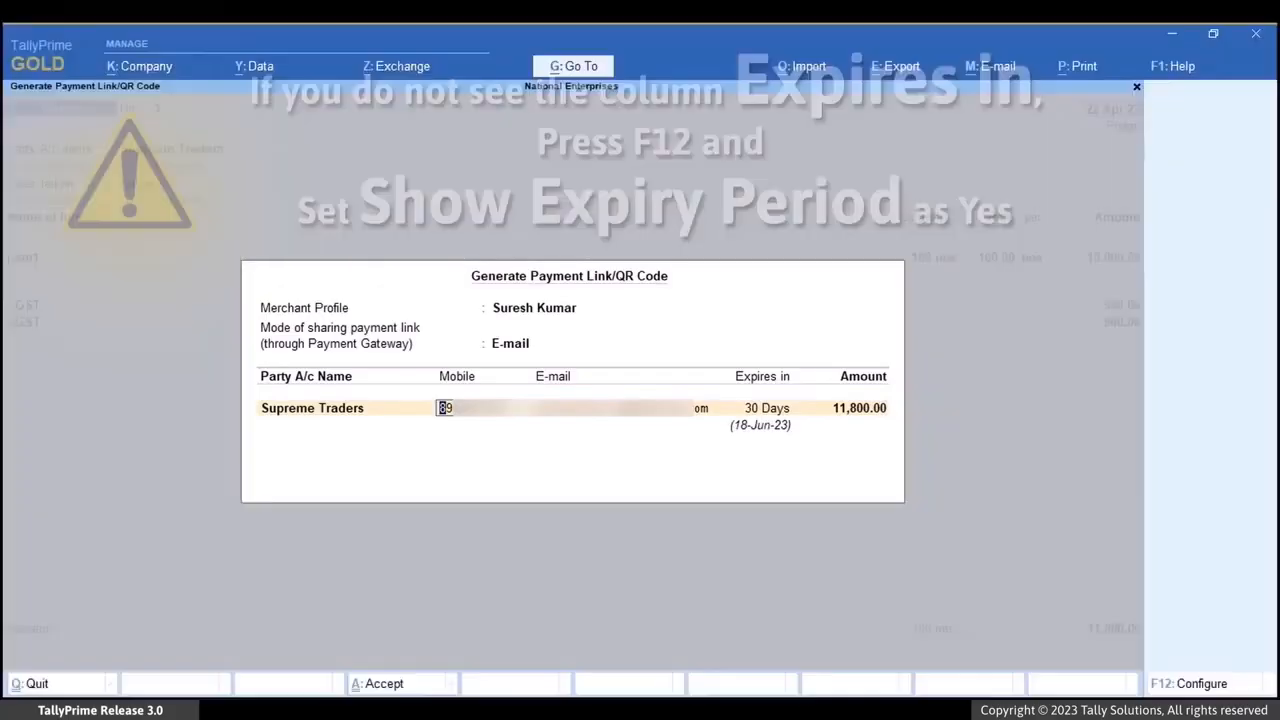
# Keep the merchant profile and Supreme Traders as party, and change the sharing mode to E-mail & SMS.
pyautogui.press('BackSpace')
pyautogui.press('BackSpace')
pyautogui.press('BackSpace')
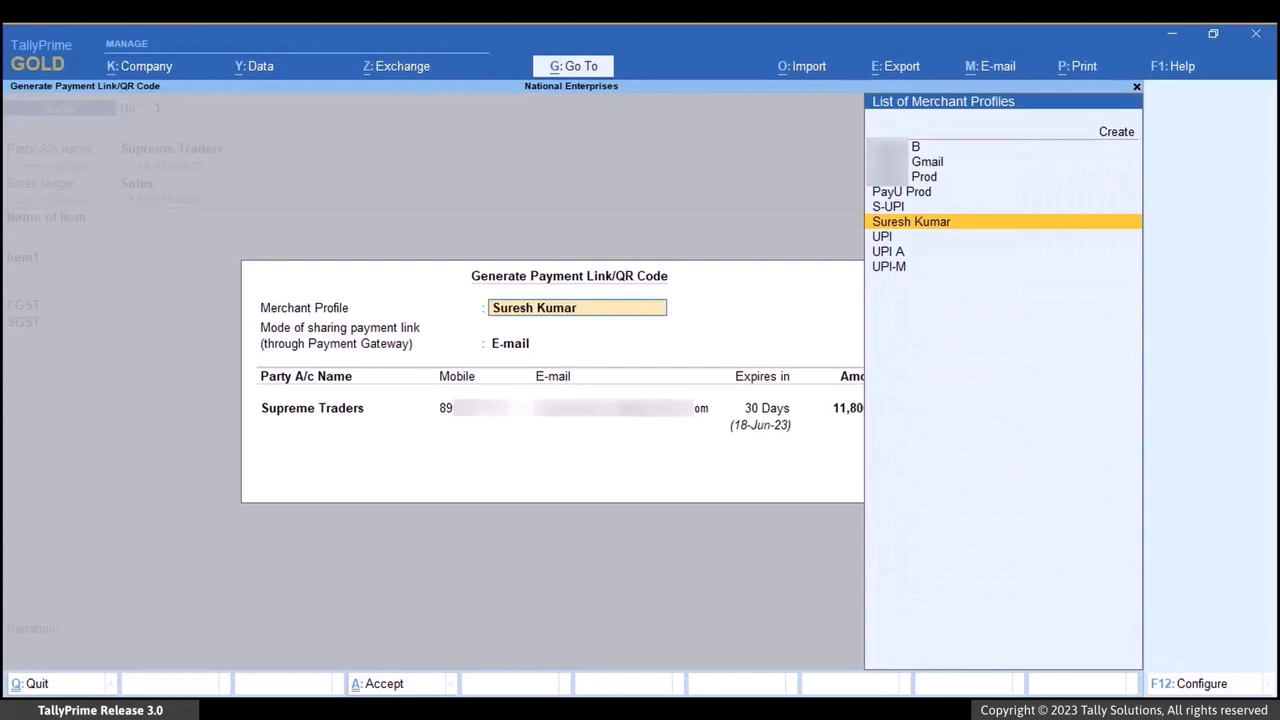
pyautogui.press('Return')
pyautogui.press('BackSpace')
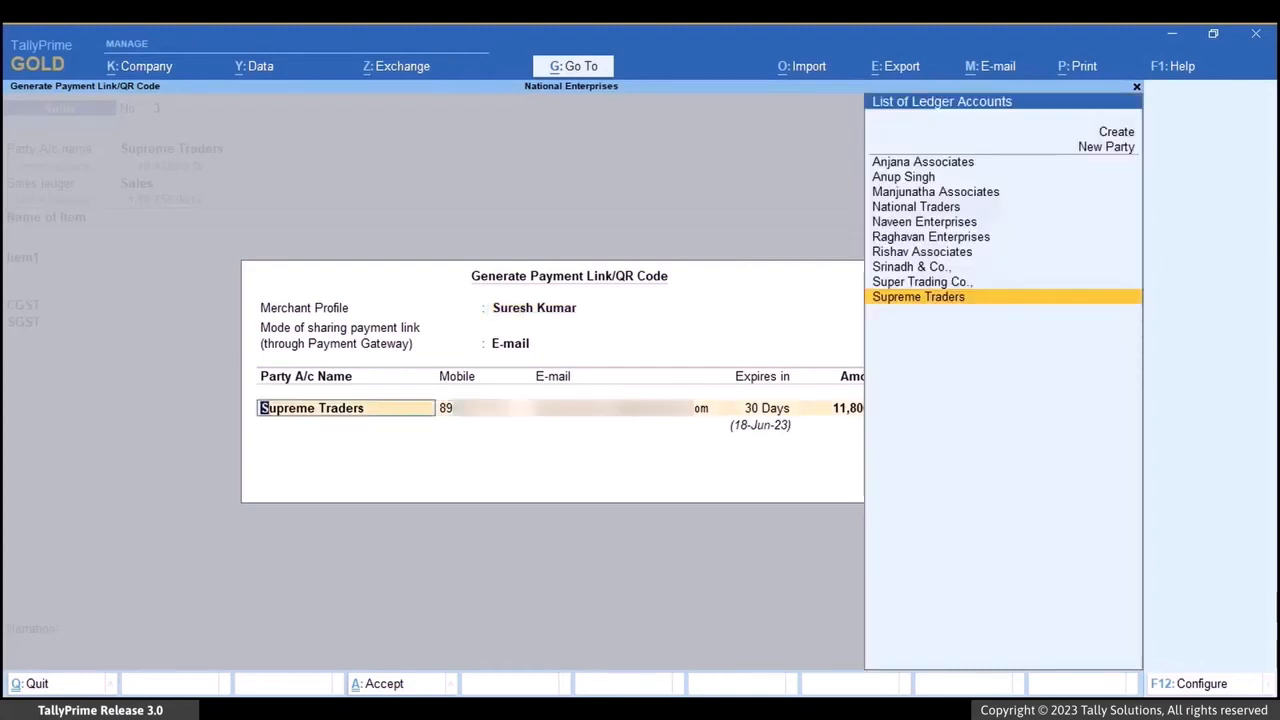
pyautogui.press('BackSpace')
pyautogui.press('Up')
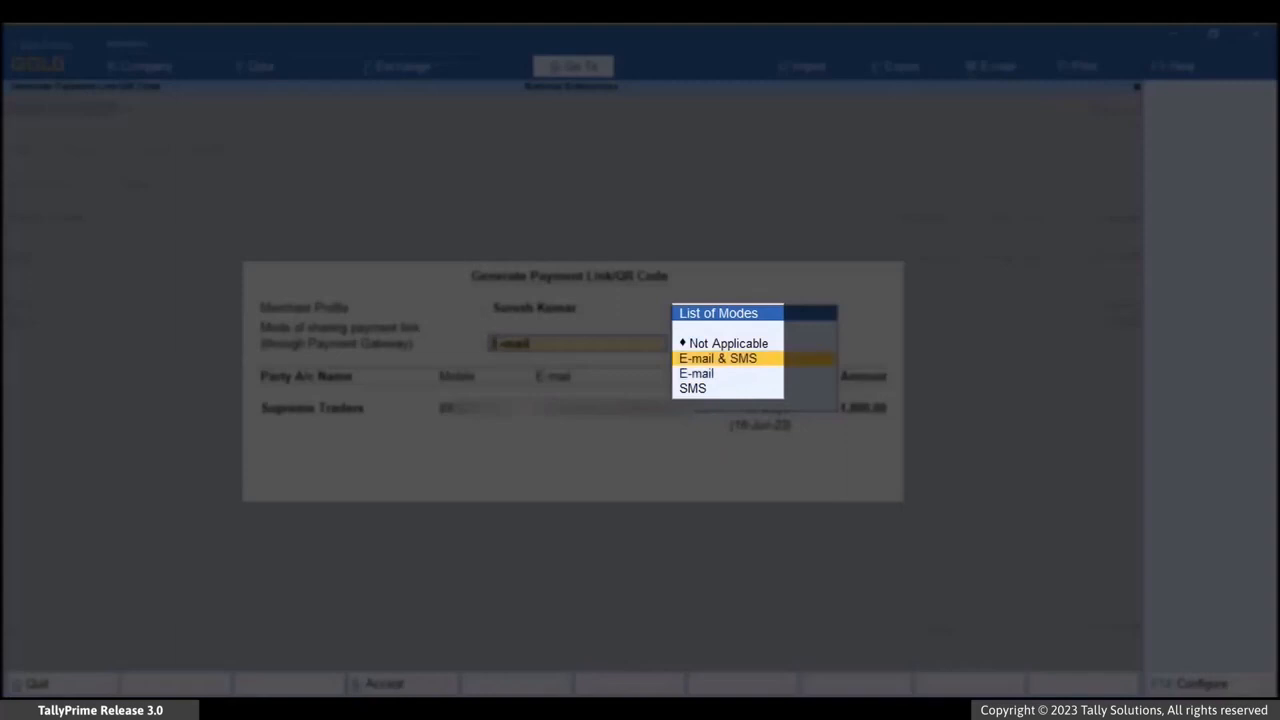
pyautogui.press('Return')
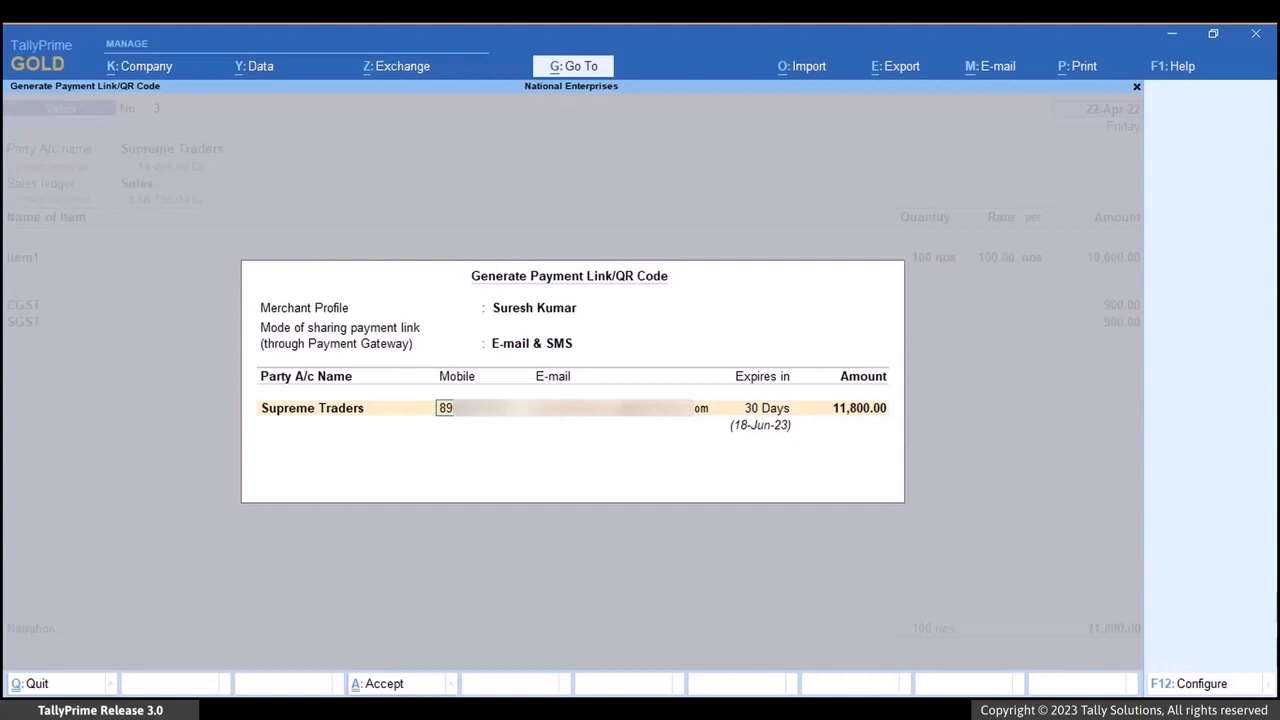
pyautogui.press('Return')
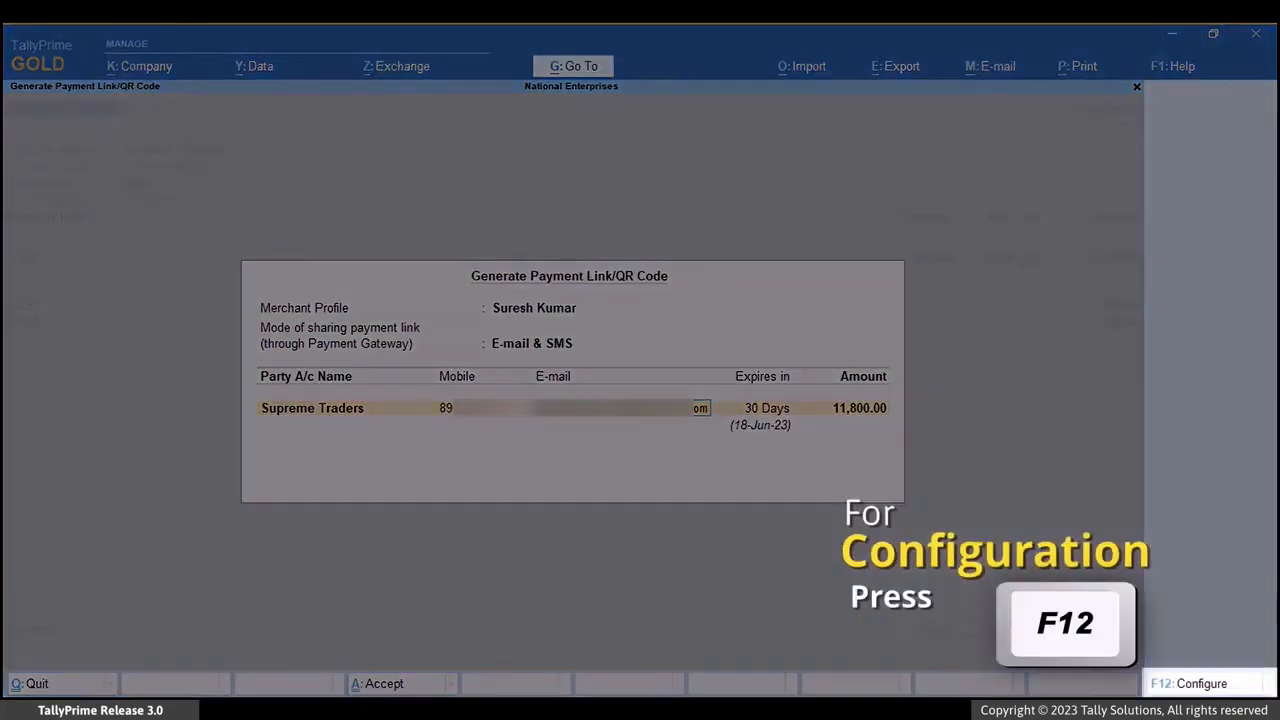
# Set Show Reference Nos. and Show Remarks to Yes in the payment link screen's configuration.
pyautogui.press('F12')
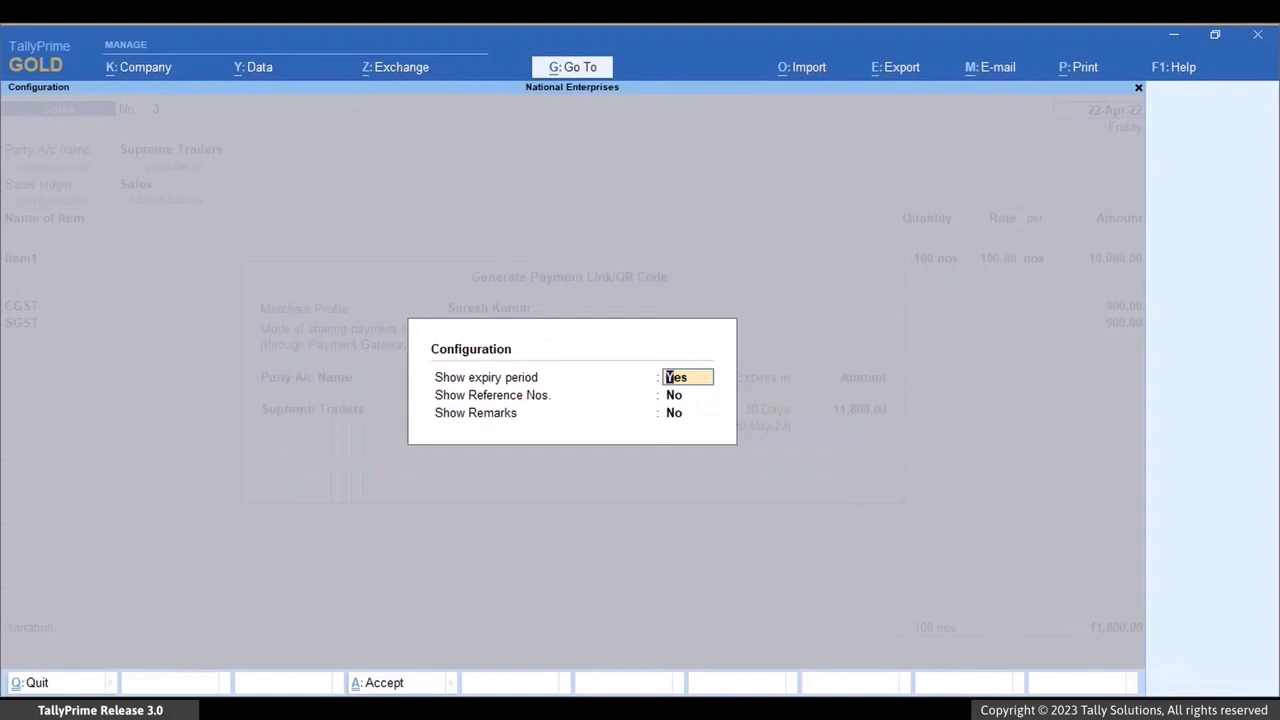
pyautogui.press('Return')
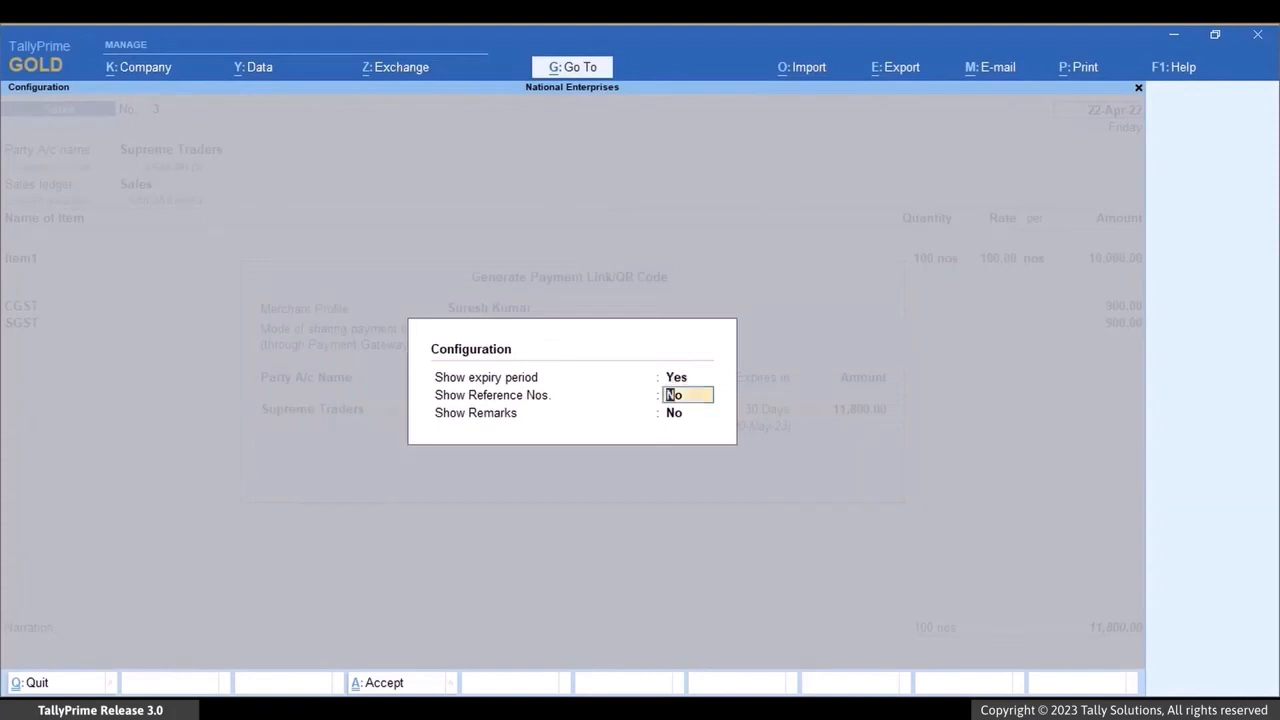
pyautogui.press('y')
pyautogui.press('Return')
pyautogui.write('y')
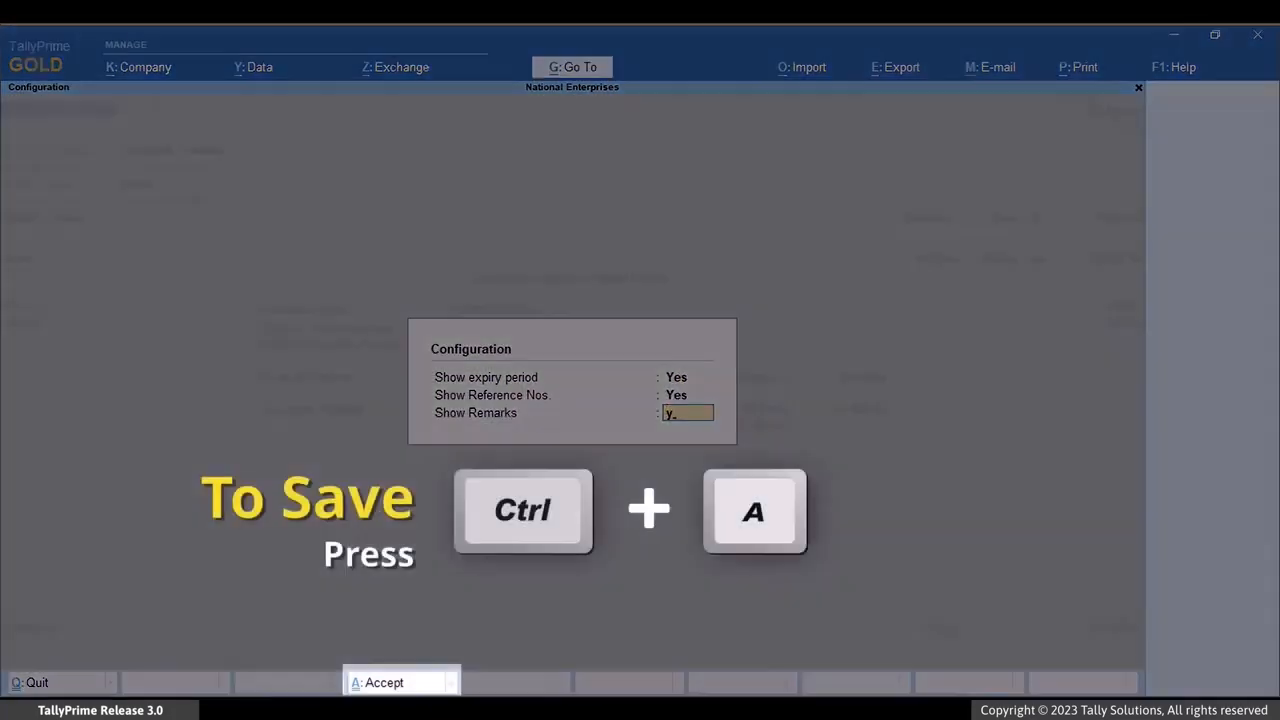
pyautogui.write('e')
pyautogui.hotkey('ctrl', 'a')
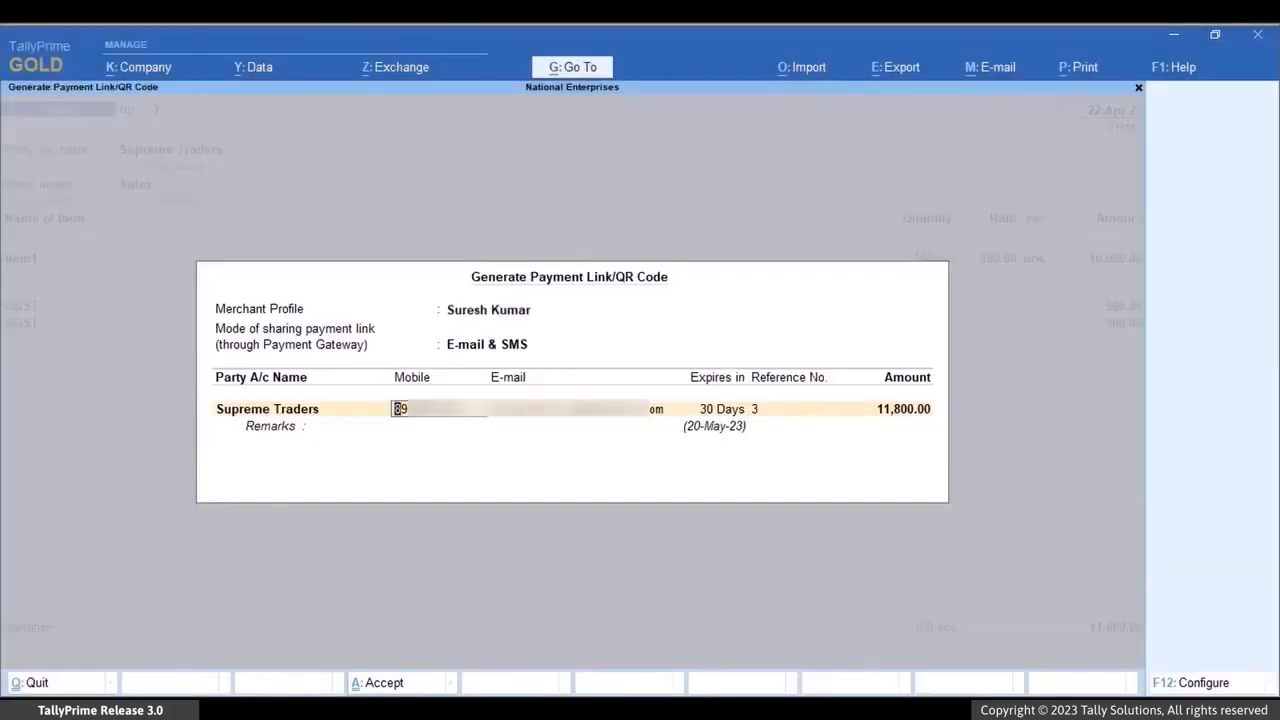
pyautogui.press('Return')
pyautogui.press('Return')
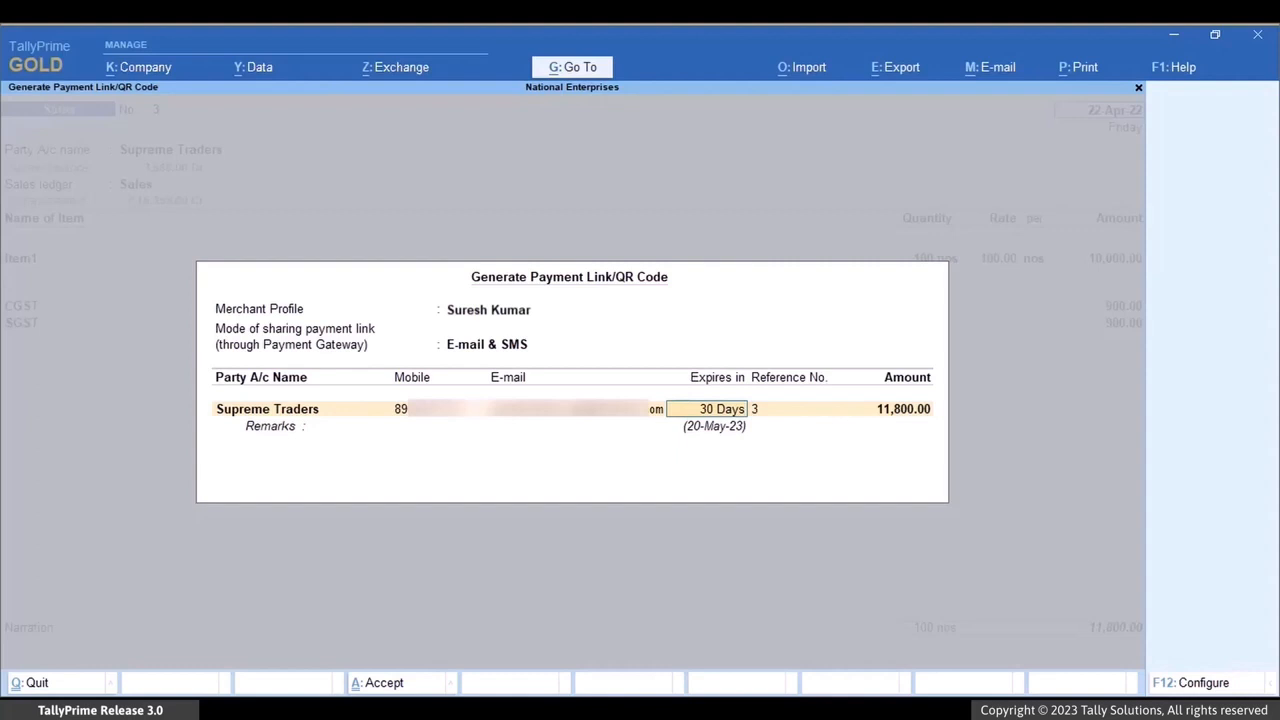
pyautogui.press('Return')
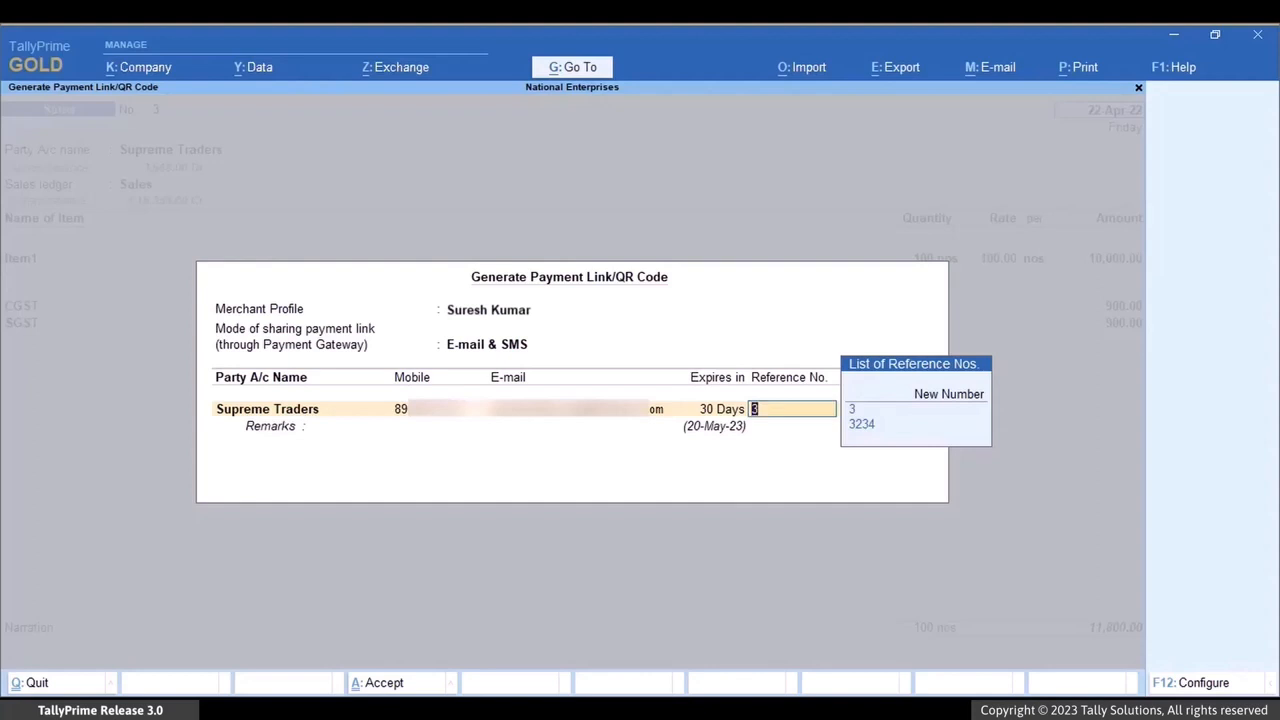
# Pick reference 3, enter the remark 'Payment to be made by 30th', and accept the request.
pyautogui.press('Down')
pyautogui.press('Up')
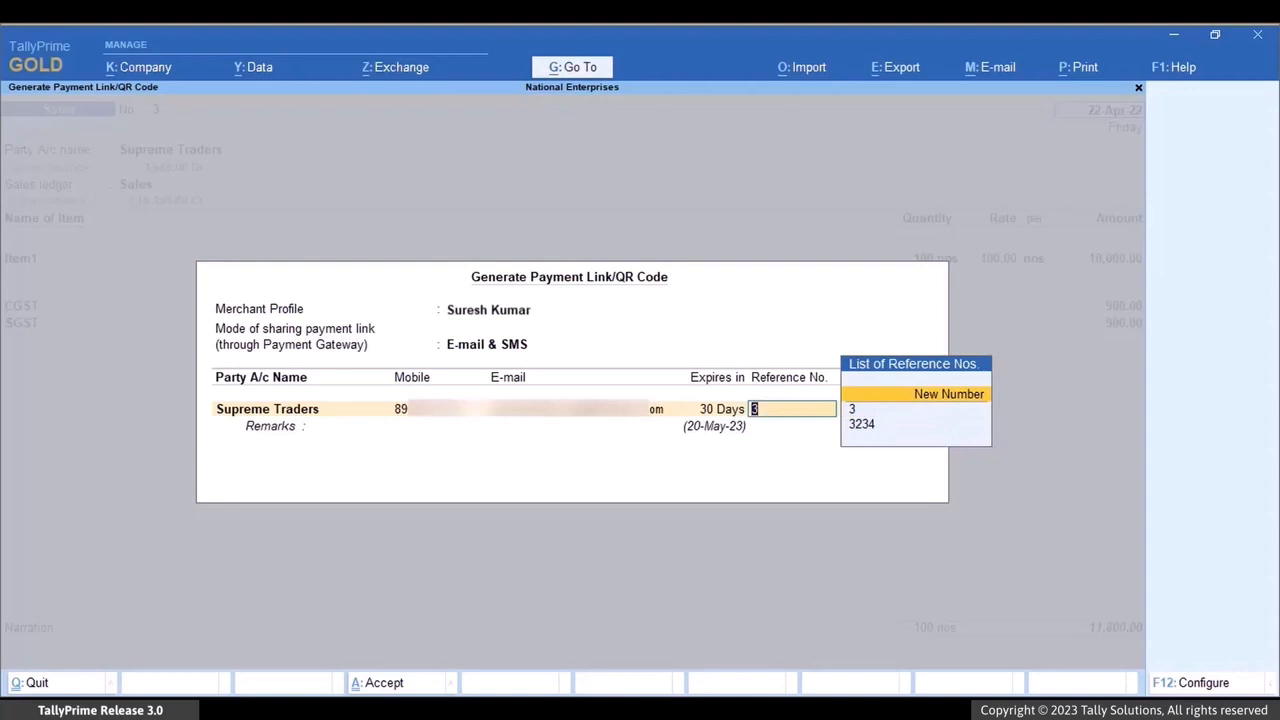
pyautogui.press('Down')
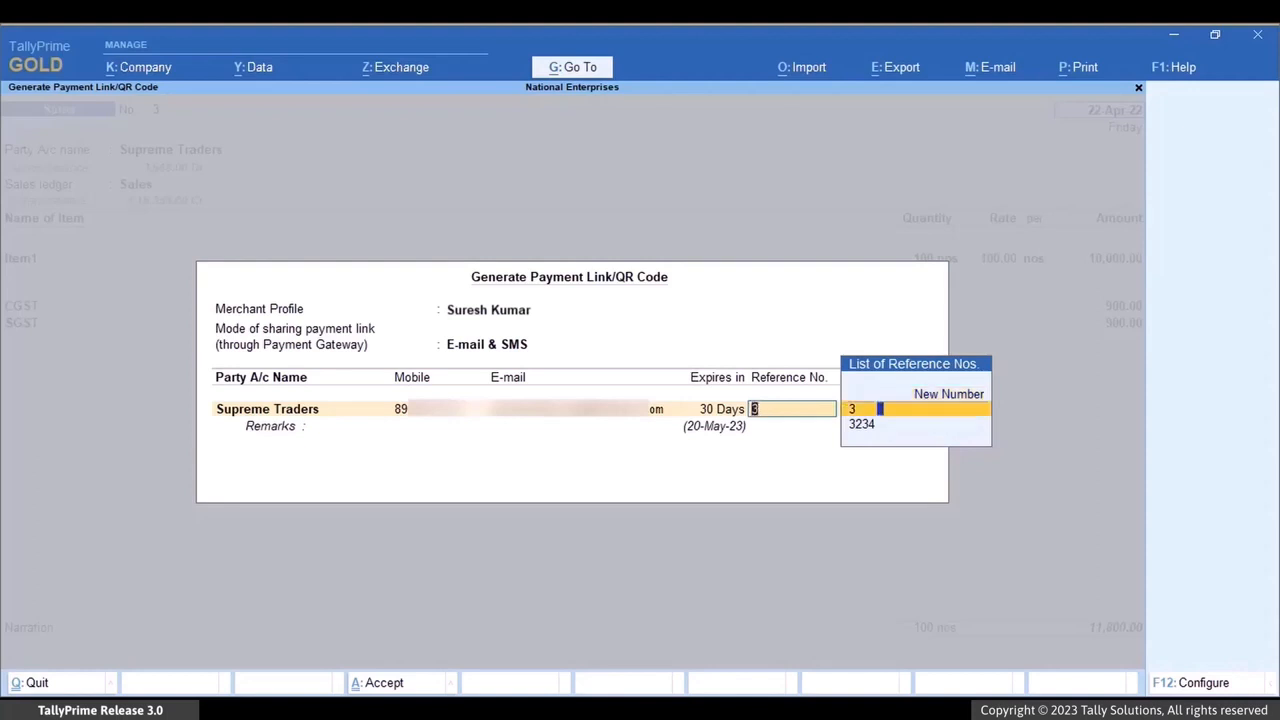
pyautogui.press('Return')
pyautogui.press('Return')
pyautogui.write('Pa')
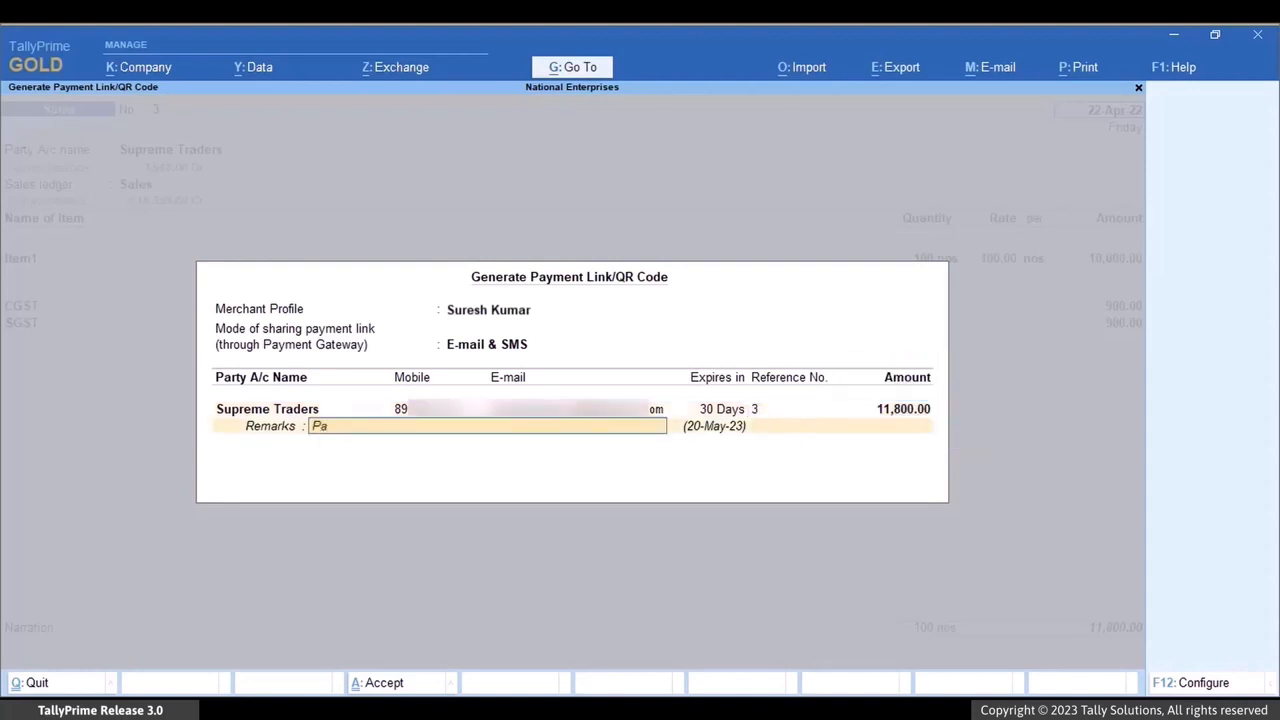
pyautogui.write('yment to be made by 30th')
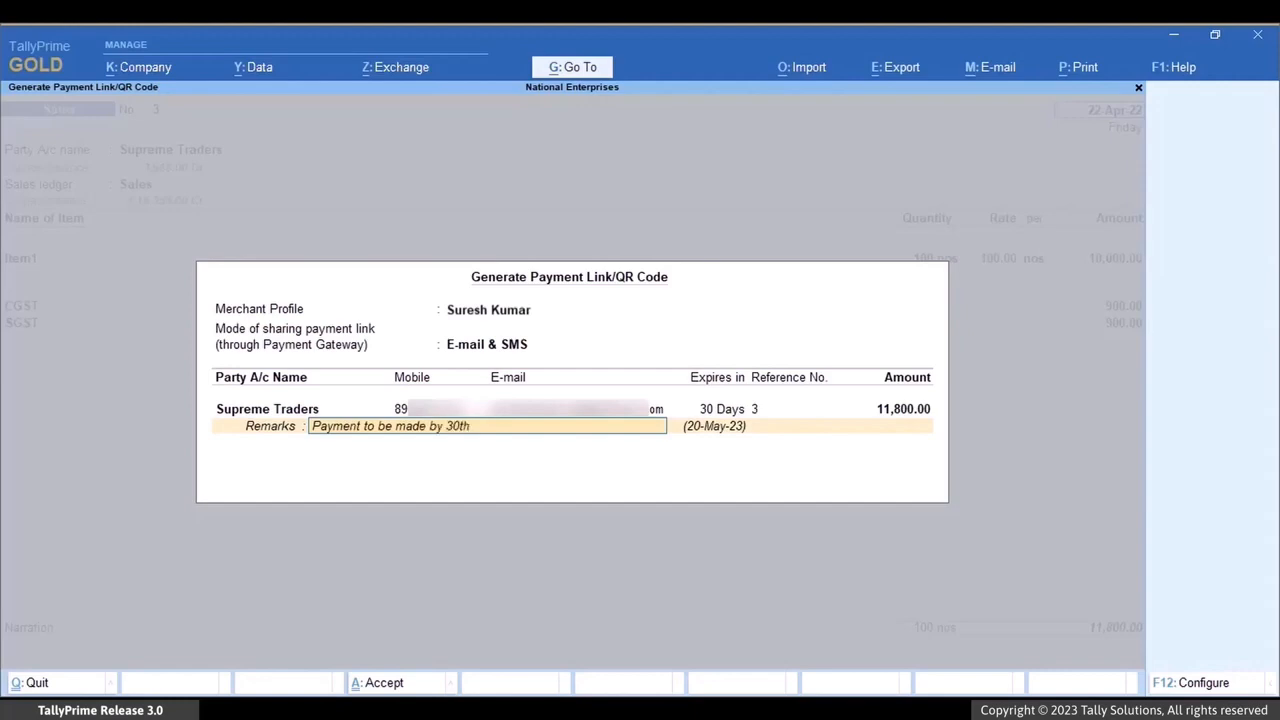
pyautogui.hotkey('ctrl', 'a')
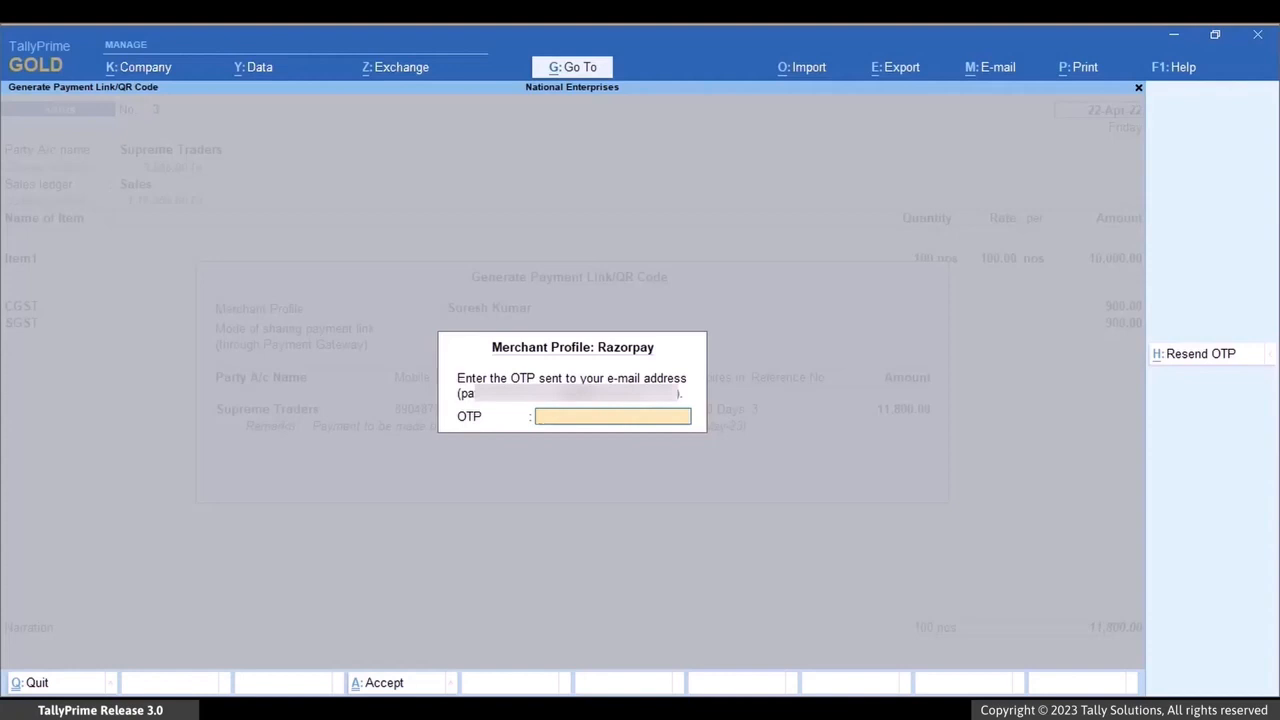
# Enter the e-mailed Razorpay OTP to verify the merchant profile and send the INR 11,800.00 payment link.
pyautogui.press('Return')
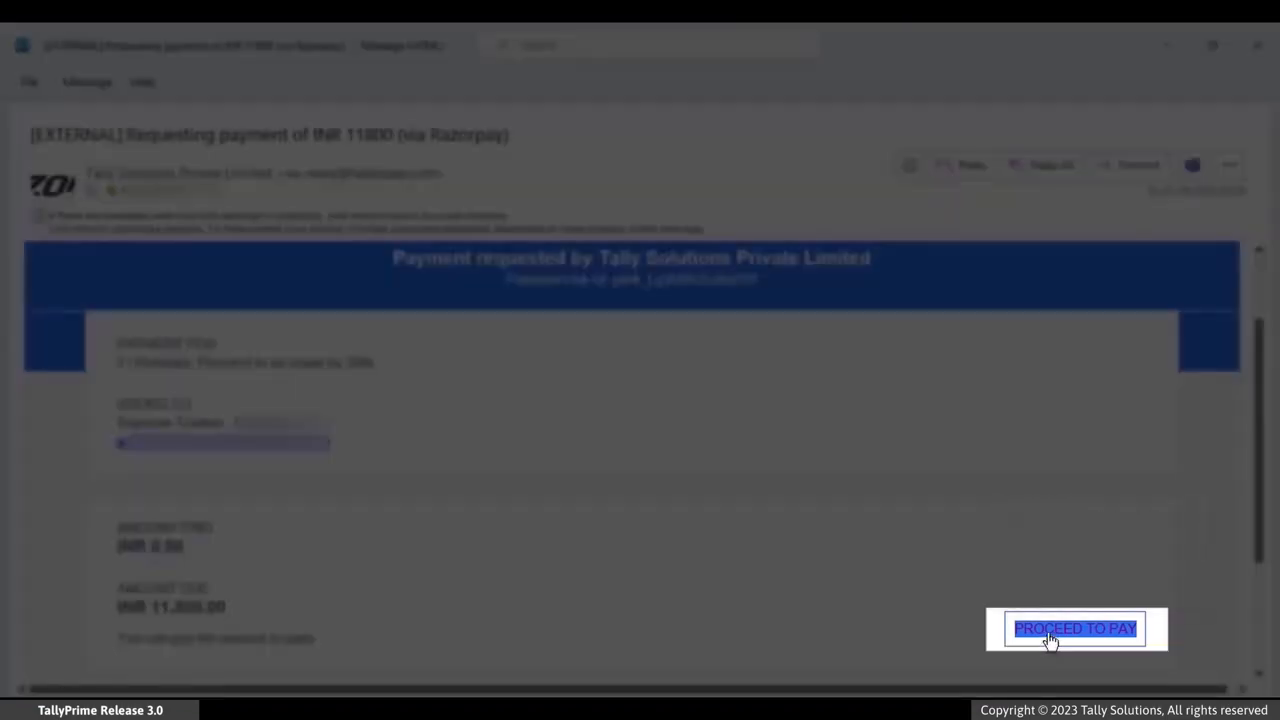
# Choose PROCEED TO PAY in the INR 11,800.00 Razorpay request e-mail to open the payment page.
pyautogui.click(1050, 638)
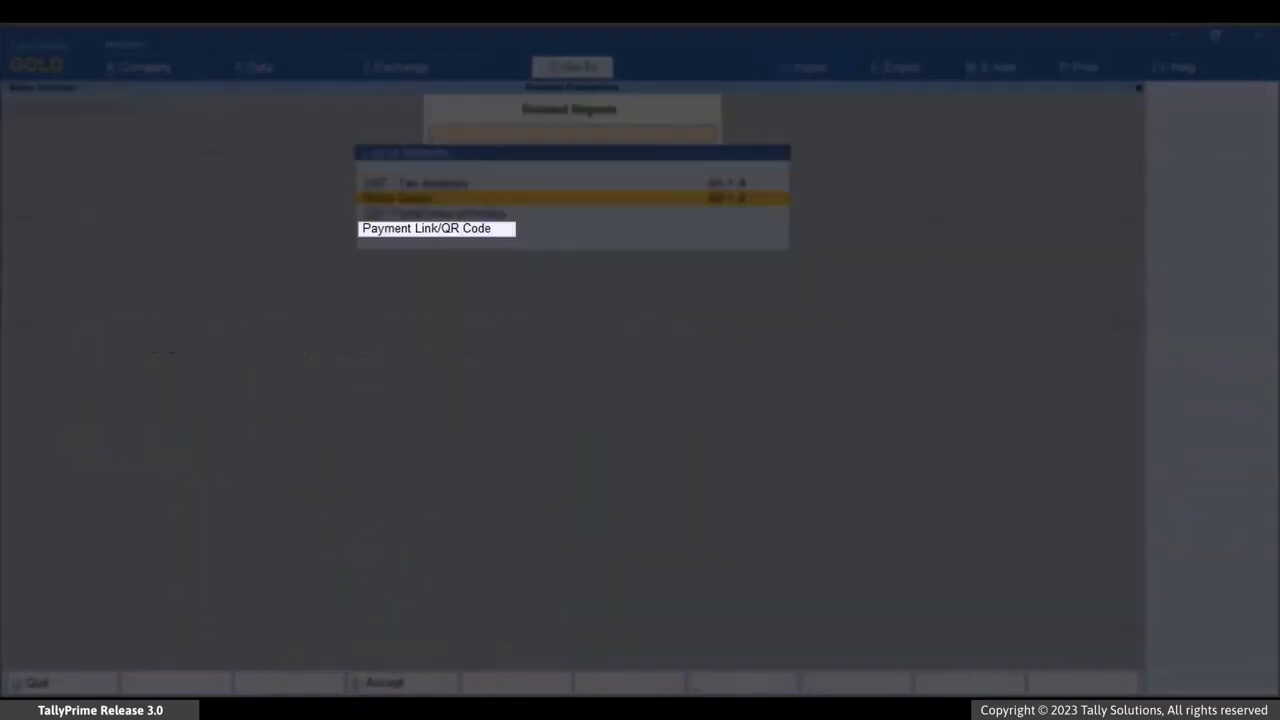
# Show Sales voucher No. 3's Payment Link/QR Code details and copy the payment link.
pyautogui.press('Return')
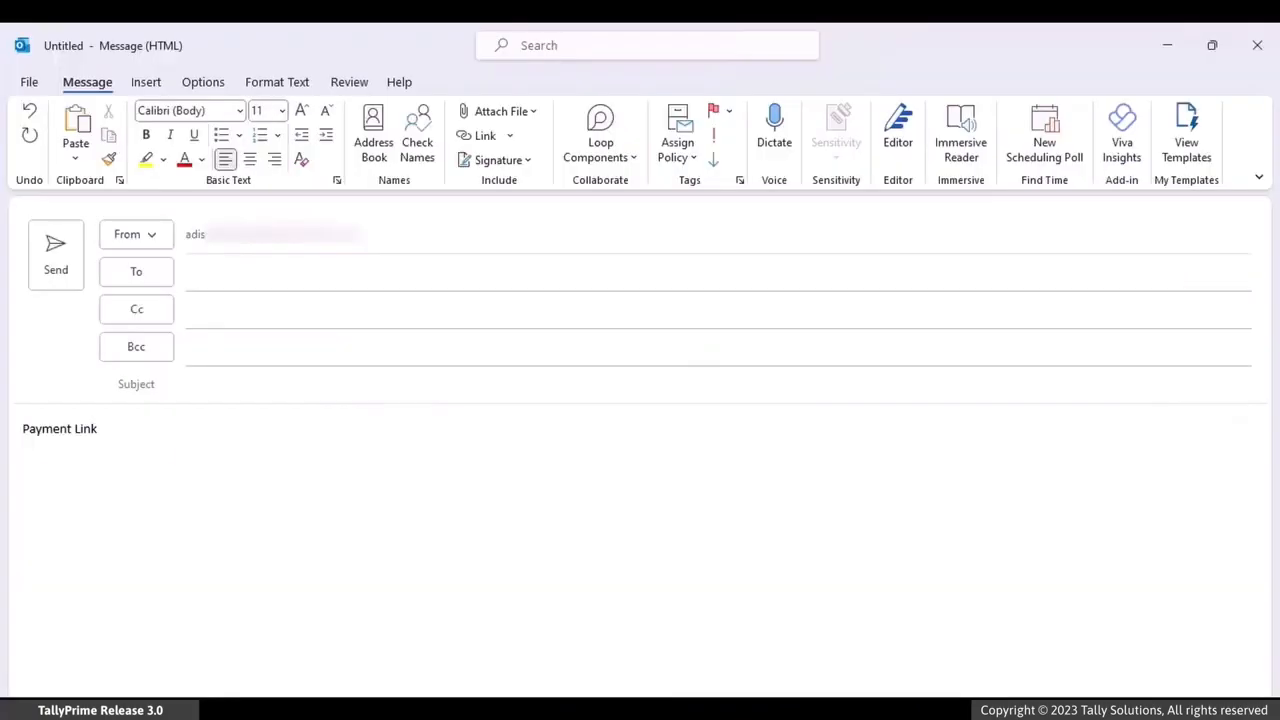
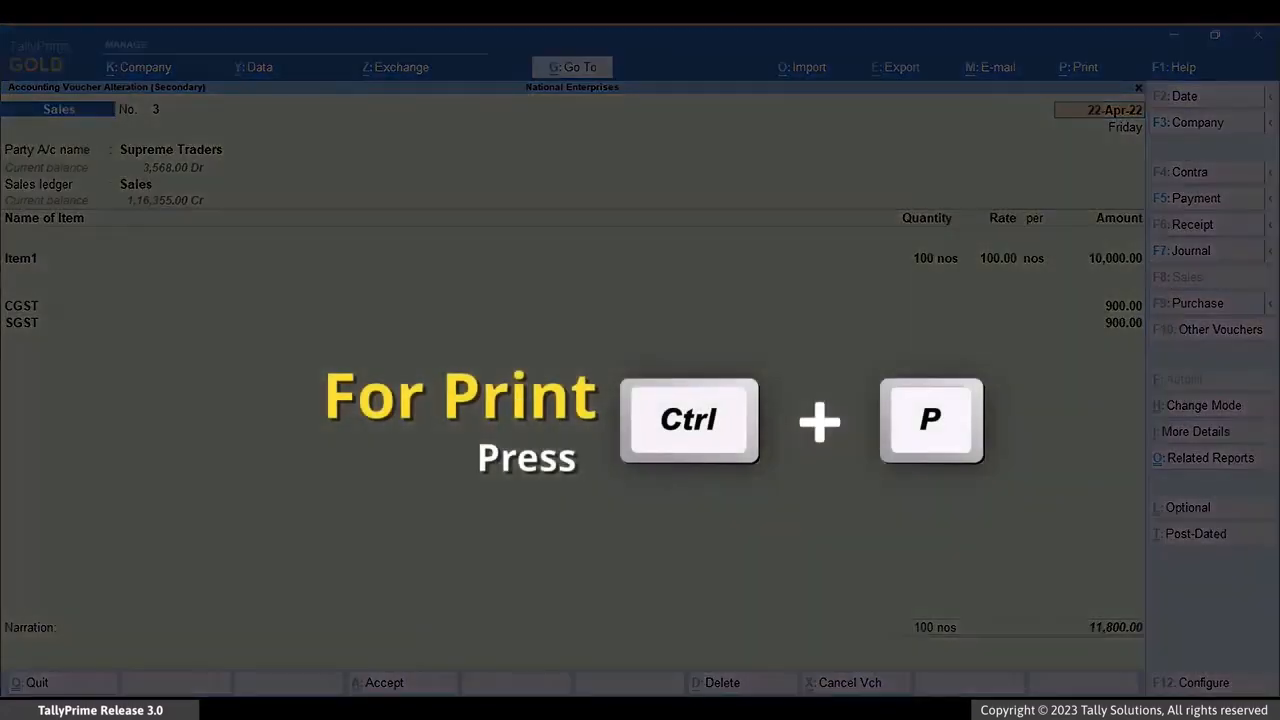
# Set the invoice print configuration's Method of Payment Request to Link & QR Code.
pyautogui.hotkey('ctrl', 'p')
pyautogui.press('Left')
pyautogui.press('Left')
pyautogui.press('Return')
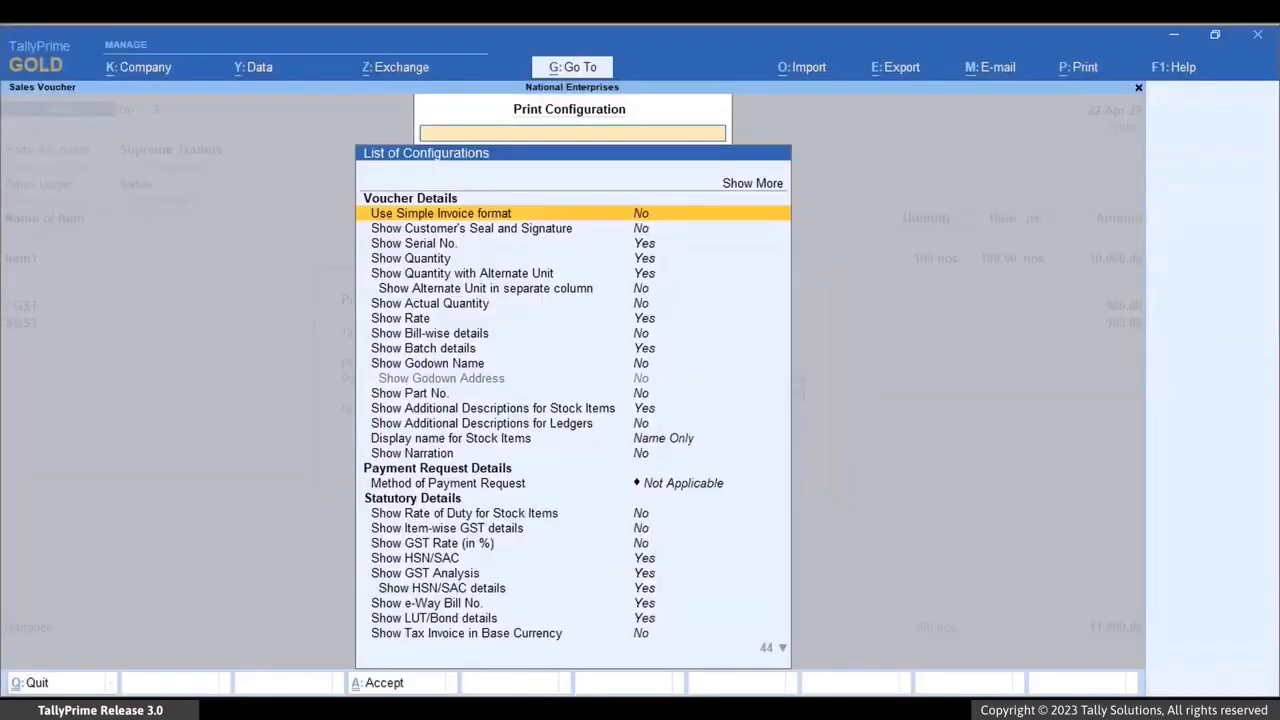
pyautogui.write('Metho')
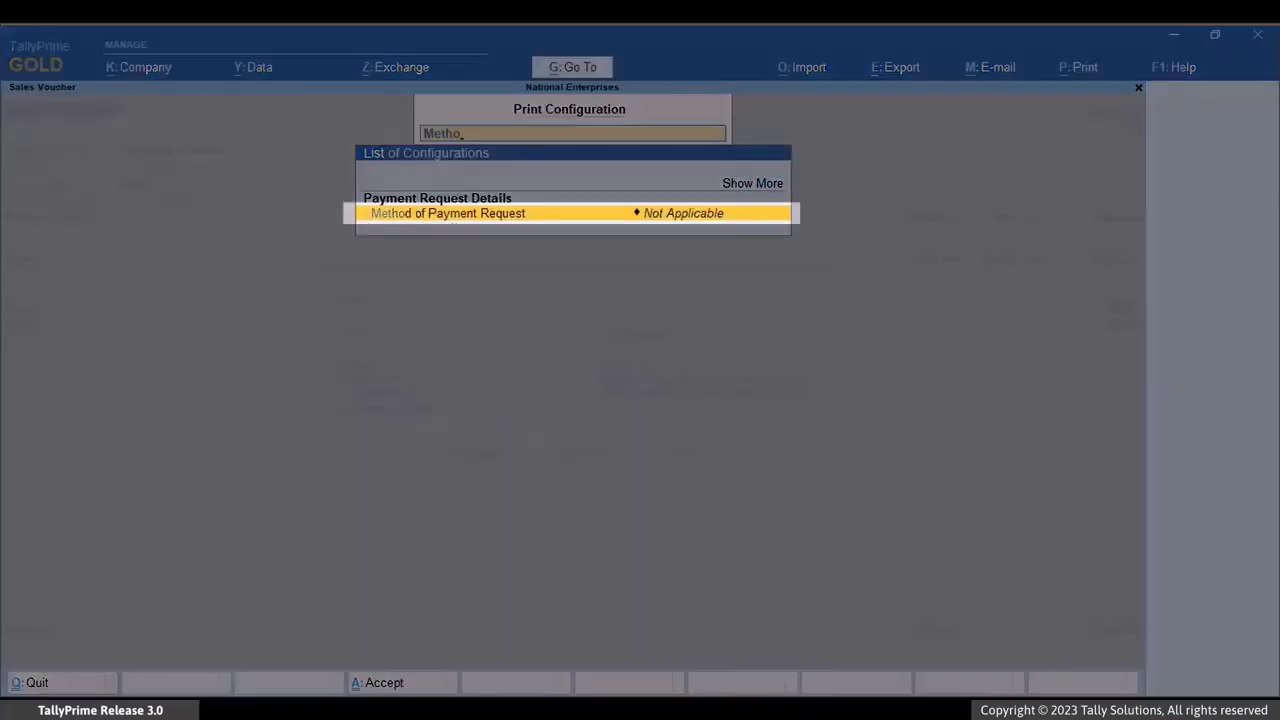
pyautogui.press('Return')
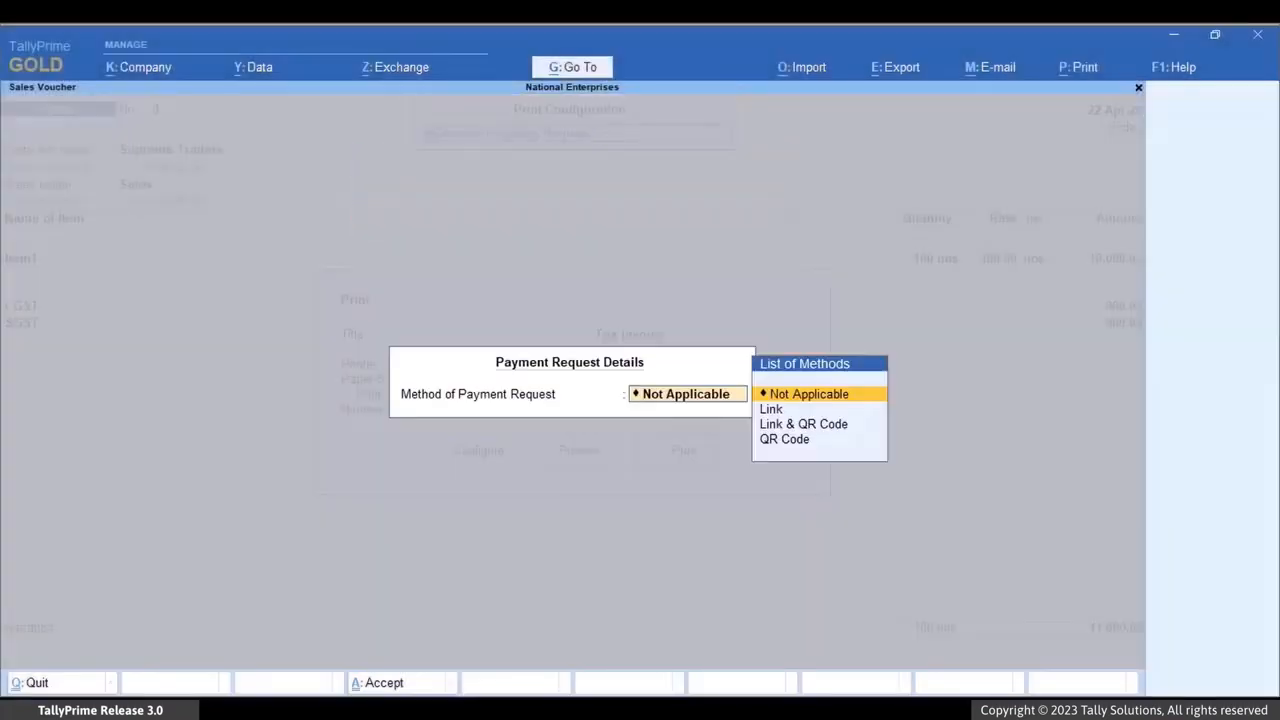
pyautogui.press('Down')
pyautogui.press('Down')
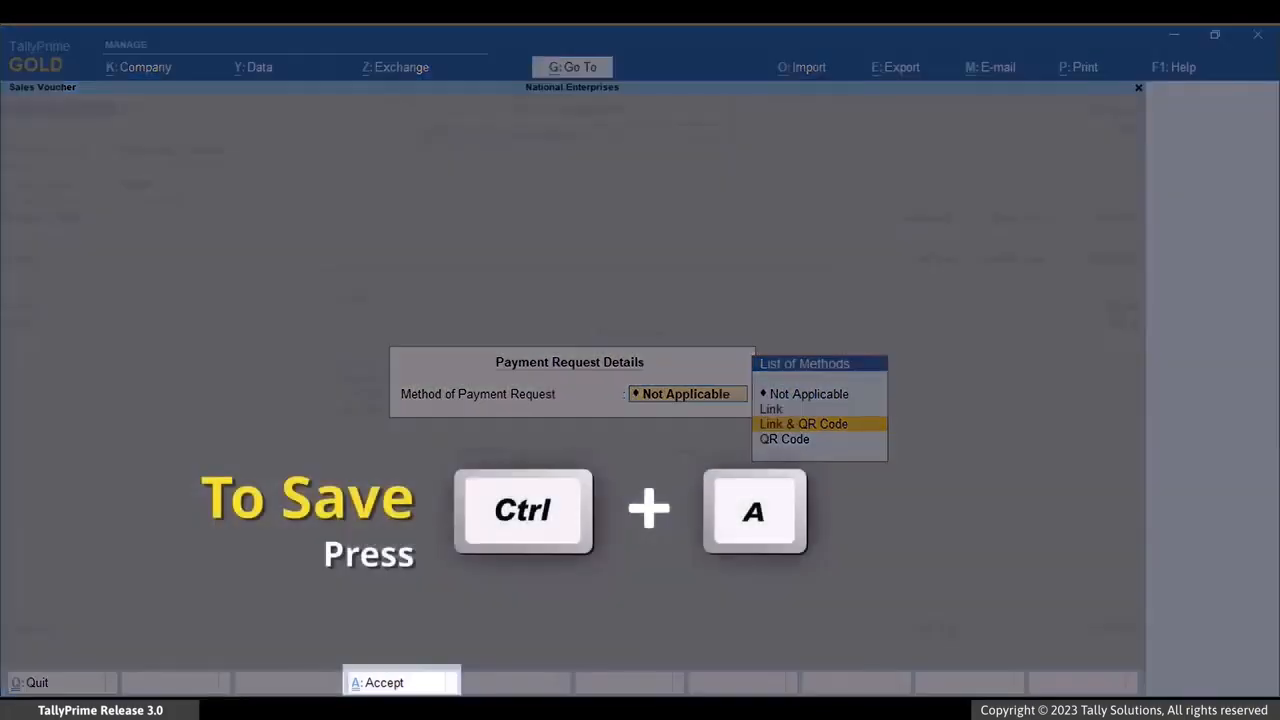
pyautogui.press('Return')
pyautogui.hotkey('ctrl', 'a')
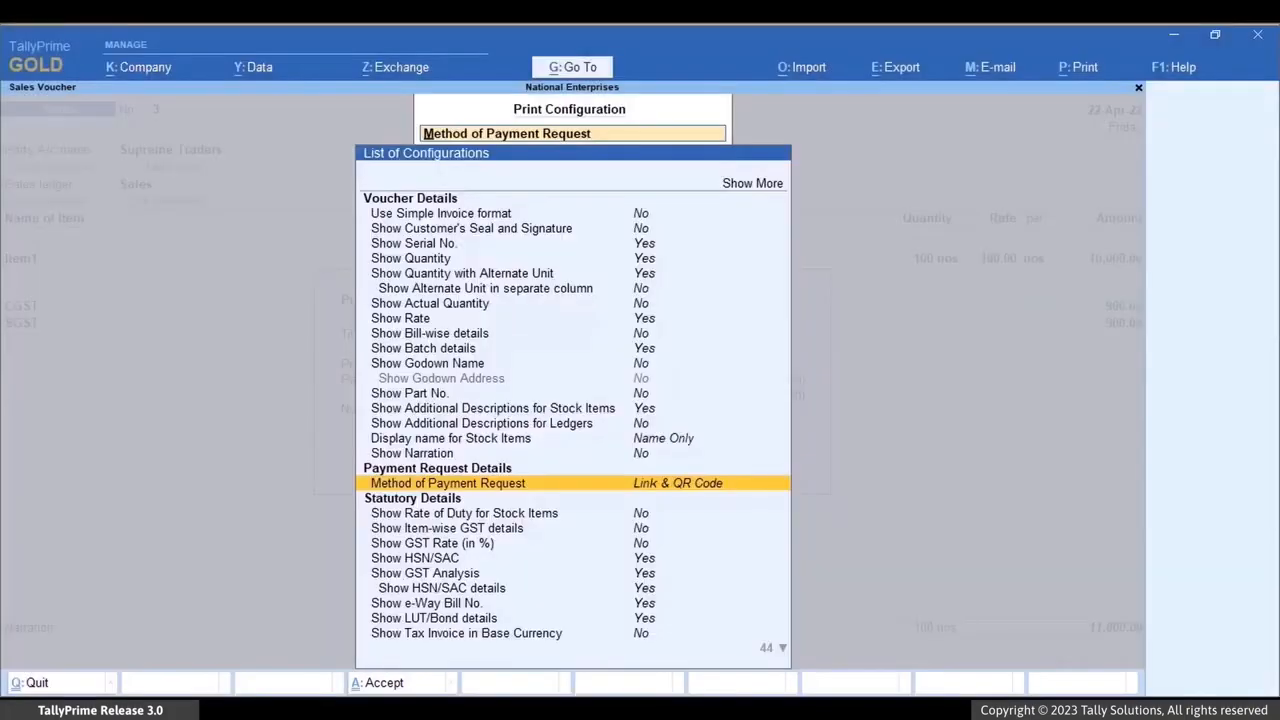
pyautogui.hotkey('ctrl', 'a')
# Preview the Tax Invoice for voucher No. 3 down to its payment link and QR code.
pyautogui.press('i')
pyautogui.press('Return')
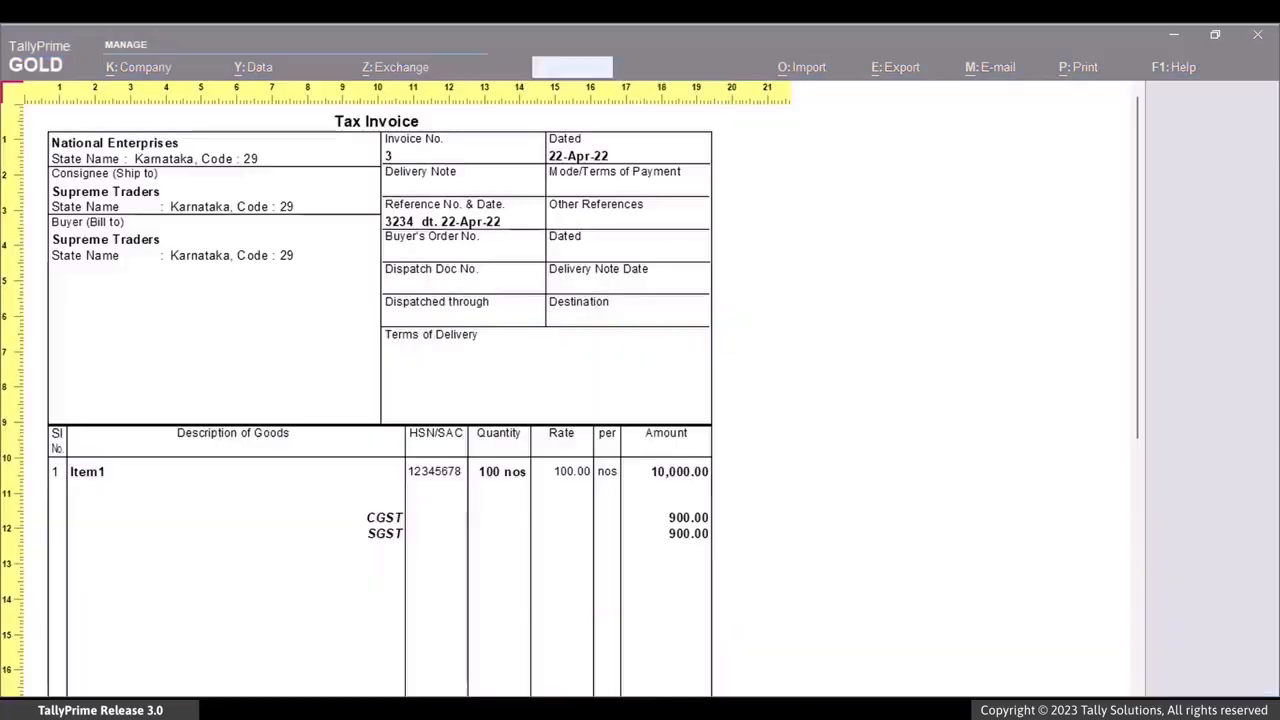
pyautogui.press('pagedown')
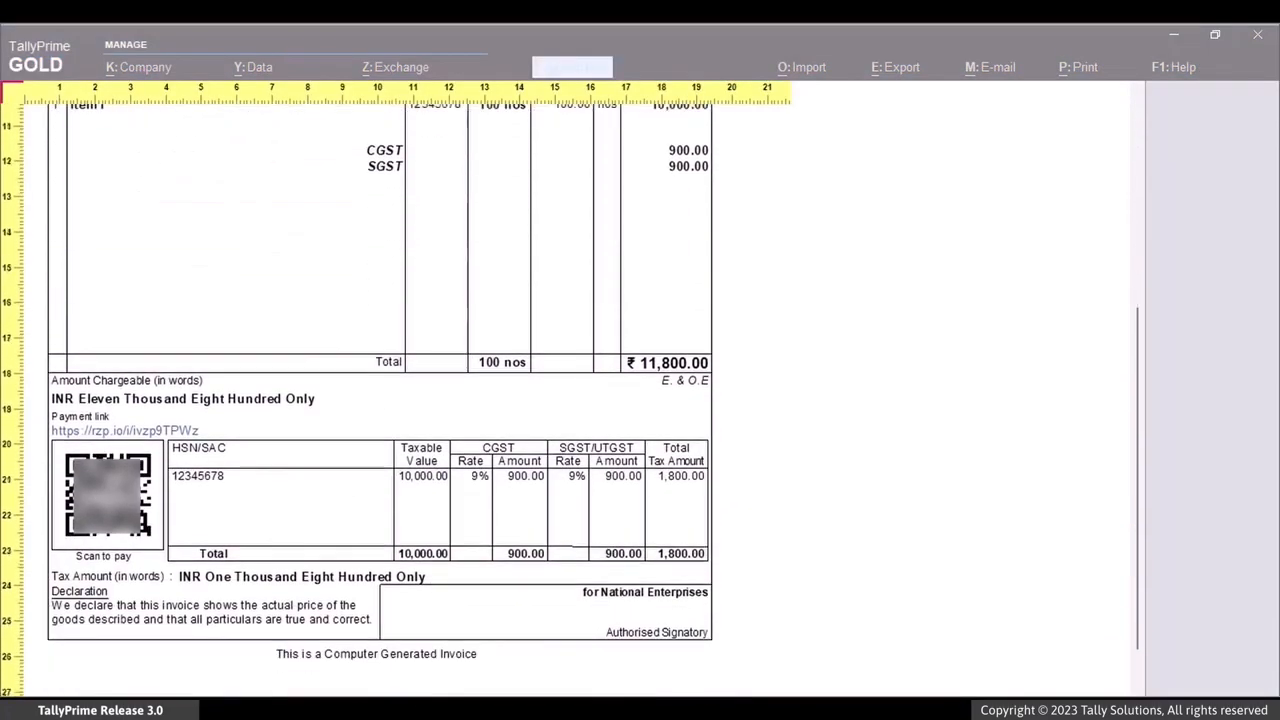